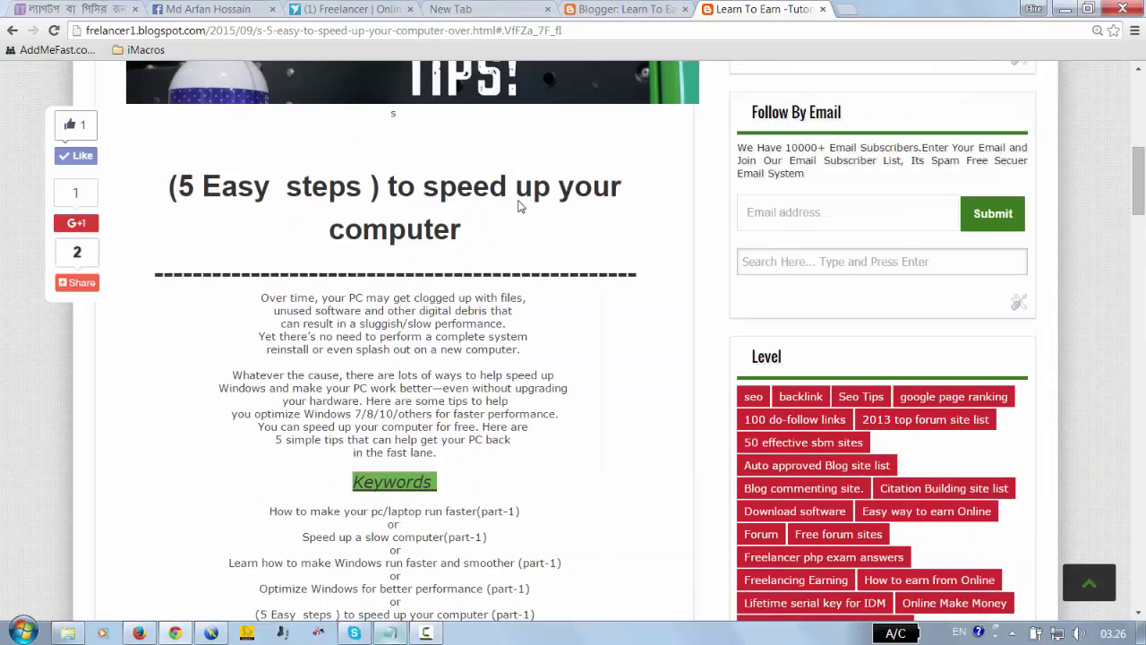
scroll(483, 205, "up", 4)
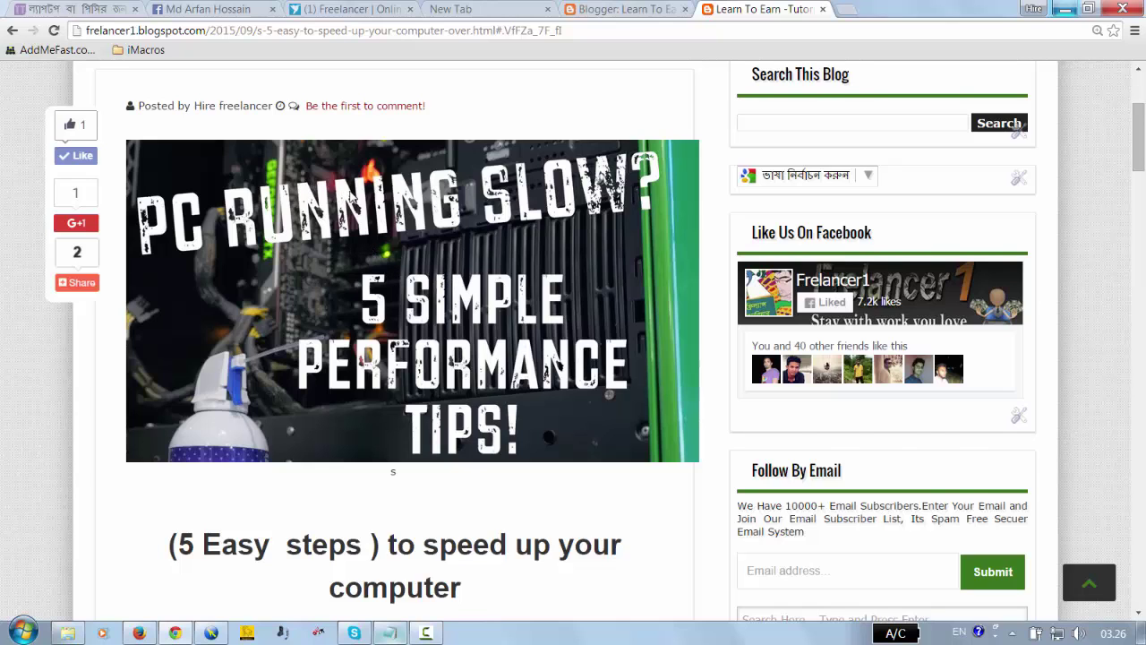
Step: Scroll the blog post past the intro and Keywords to the 'One by one - 5 Easy steps' list and highlight text
scroll(357, 206, "down", 1)
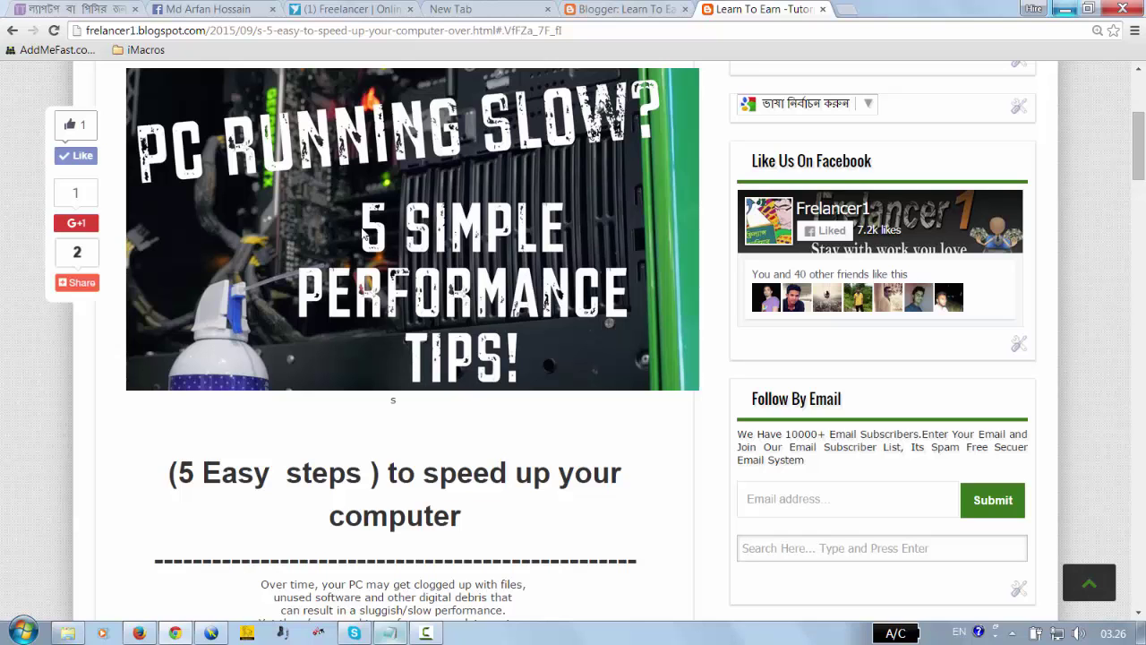
scroll(367, 274, "down", 2)
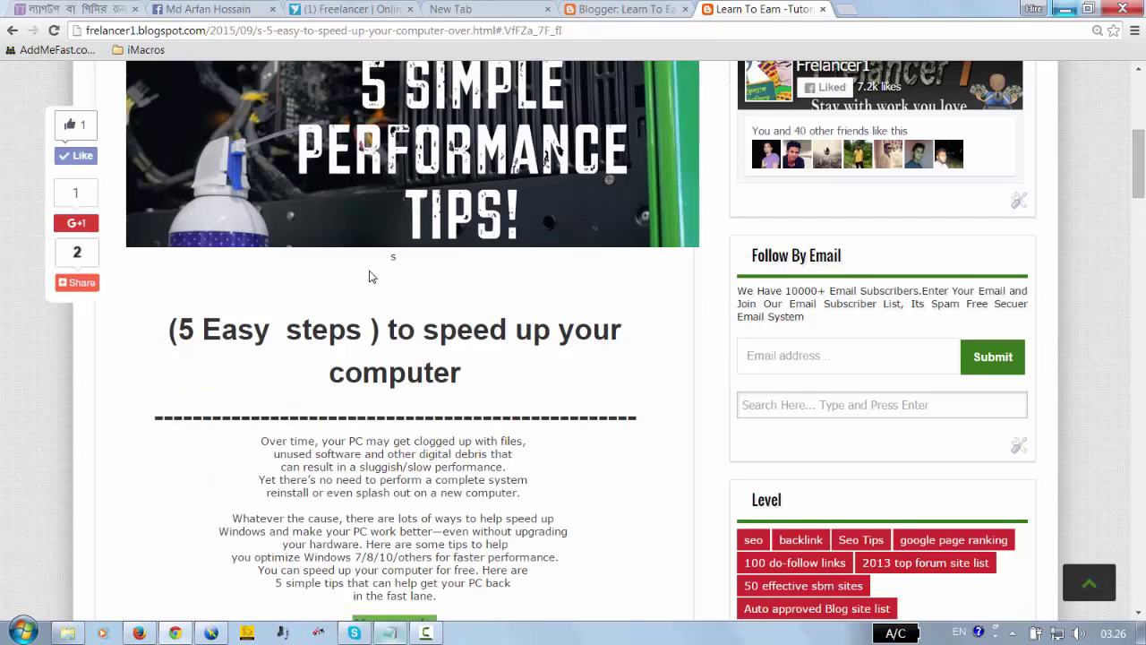
scroll(373, 276, "up", 2)
scroll(338, 275, "down", 2)
scroll(235, 335, "down", 5)
left_click_drag(244, 264, 519, 303)
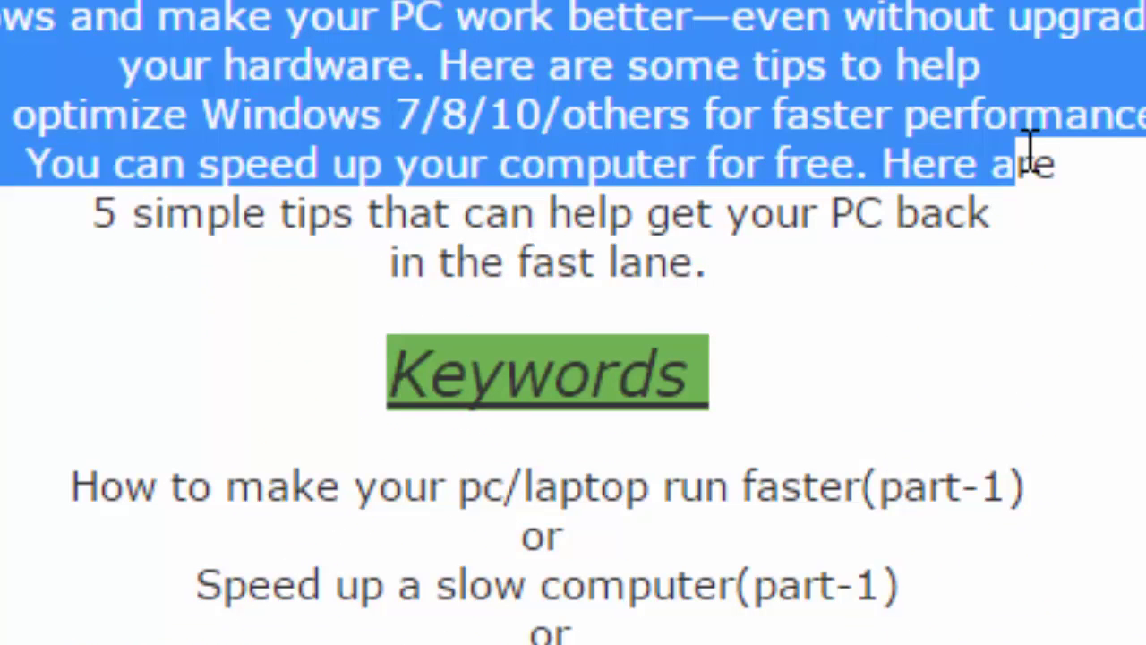
left_click_drag(1030, 148, 1039, 167)
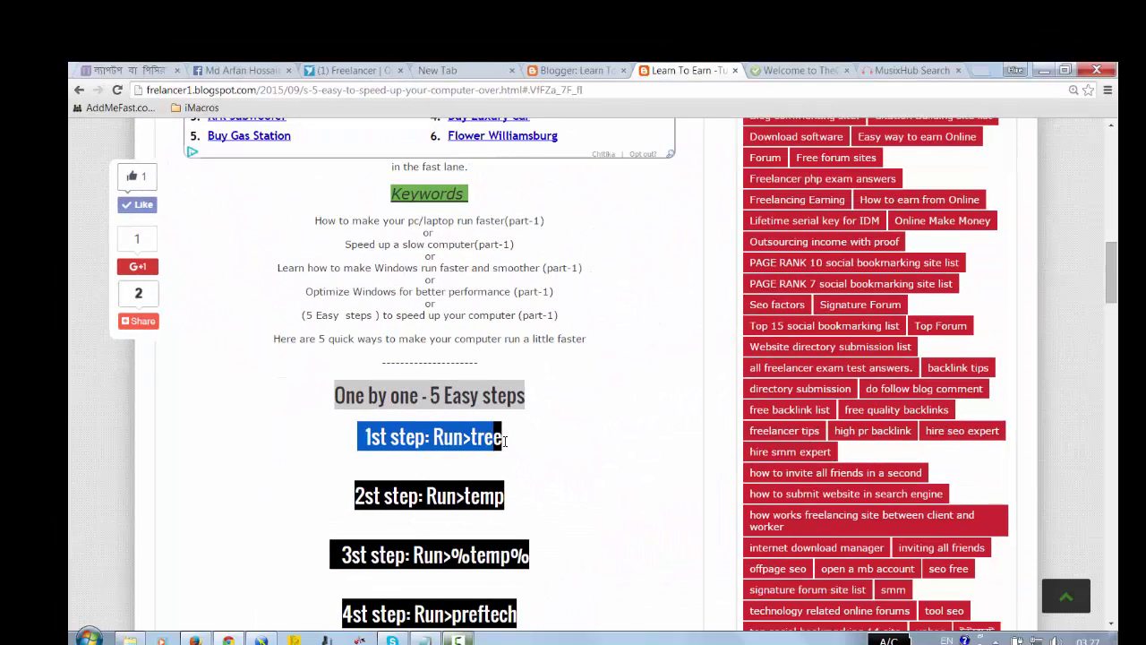
Step: Find Run from the Start menu search and run 'tree' to print the folder listing
left_click(90, 637)
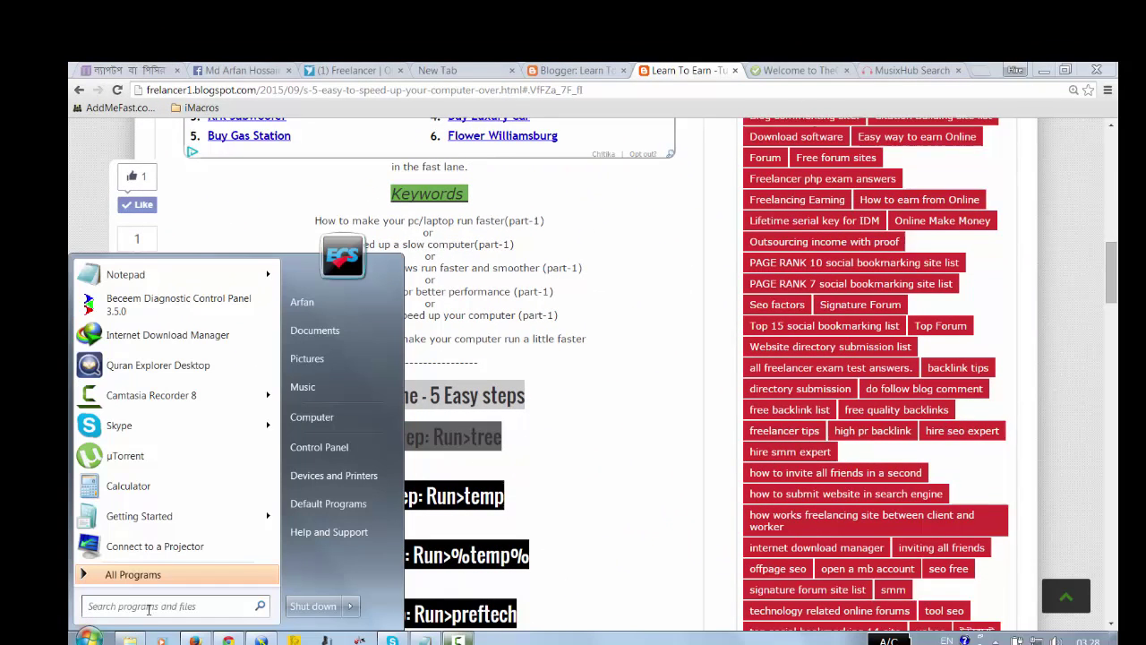
left_click(151, 607)
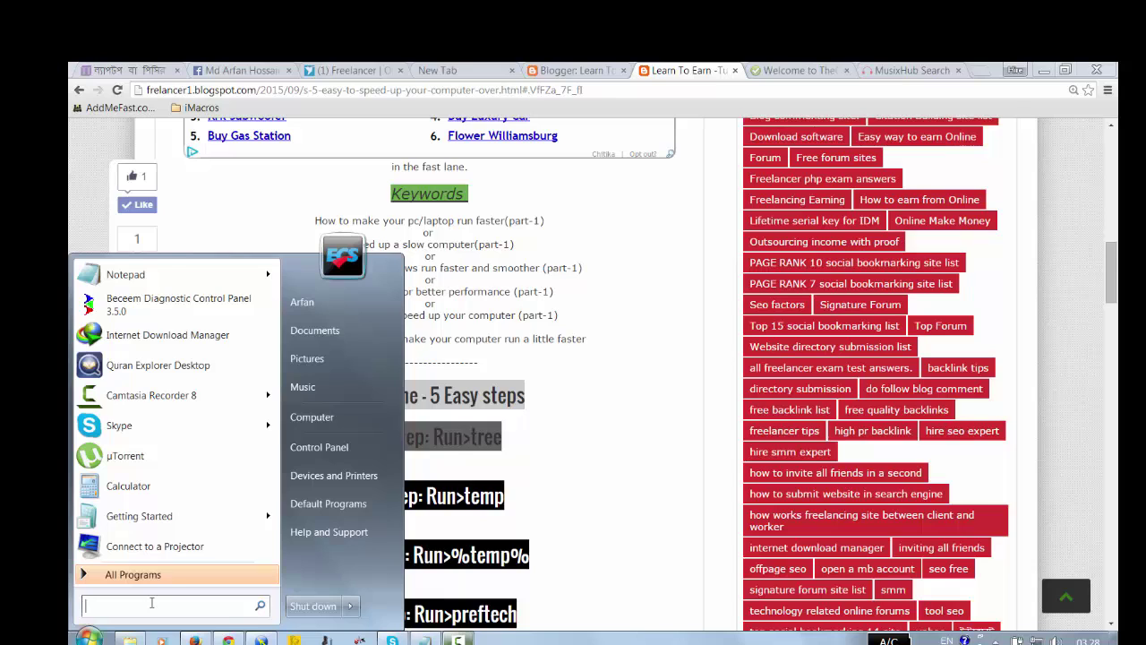
type("run")
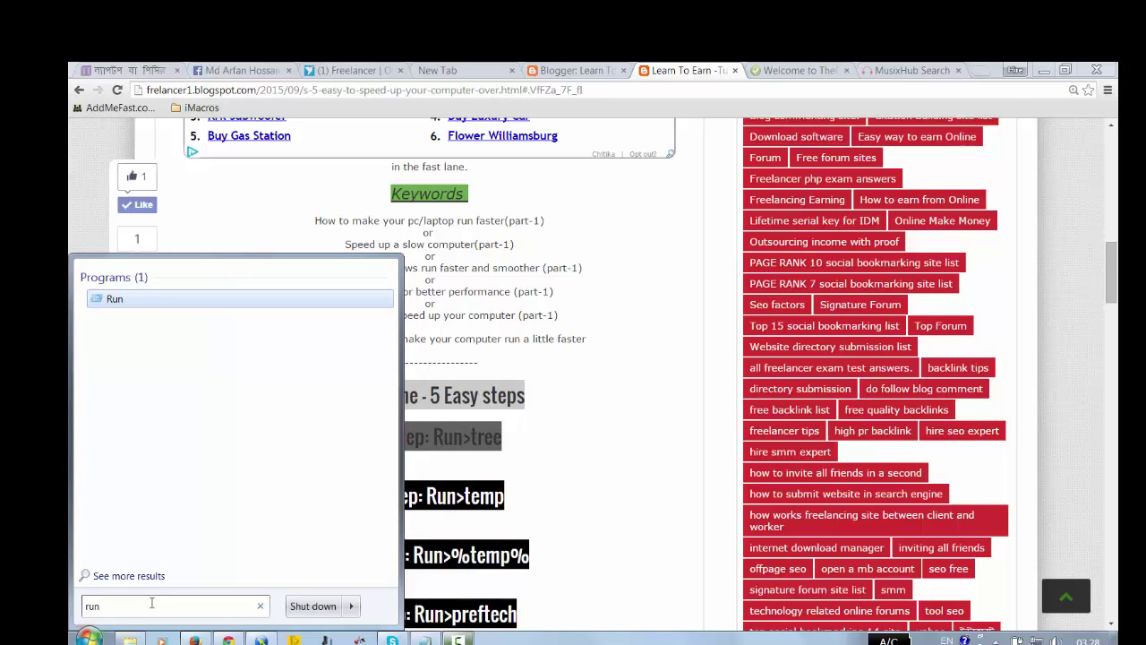
key("Return")
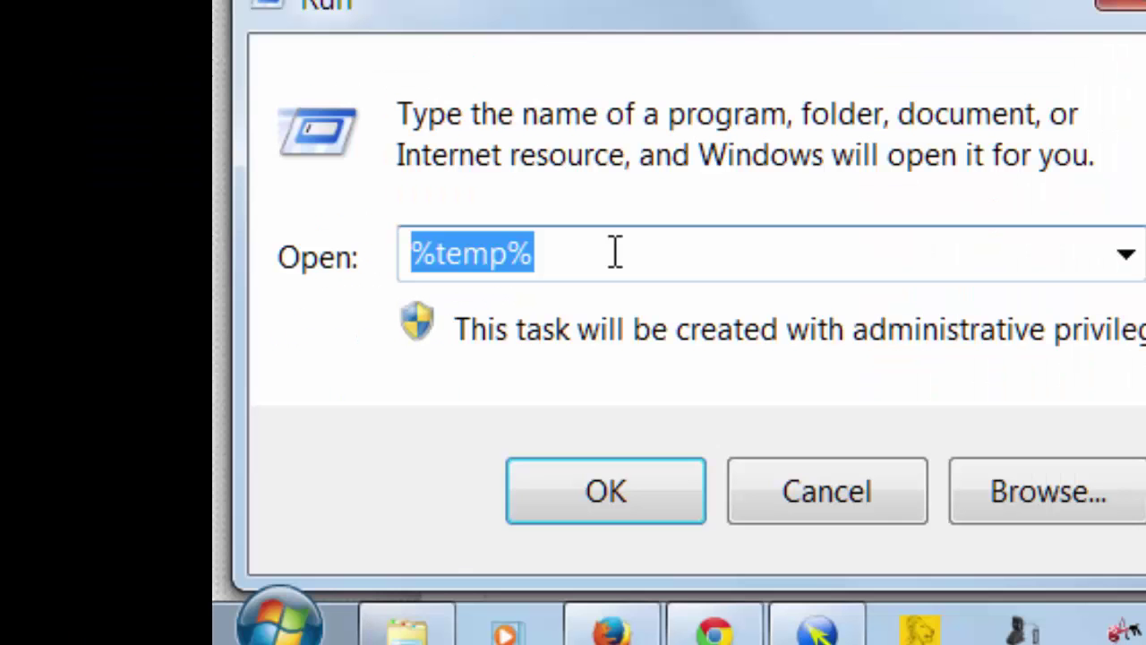
type("tree")
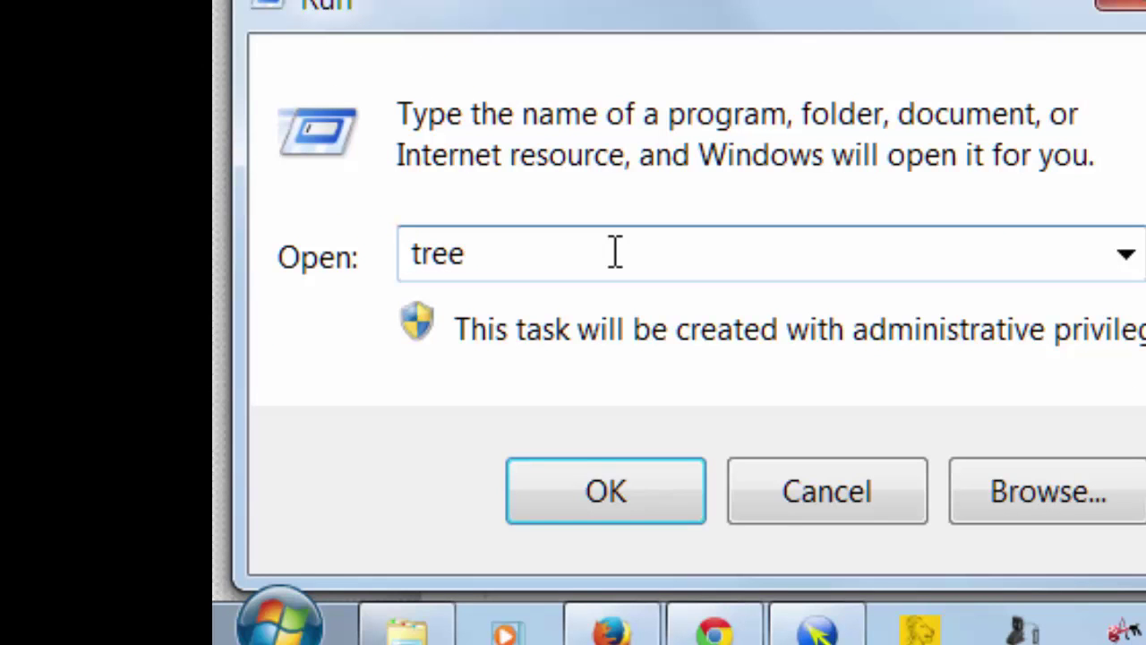
left_click(578, 499)
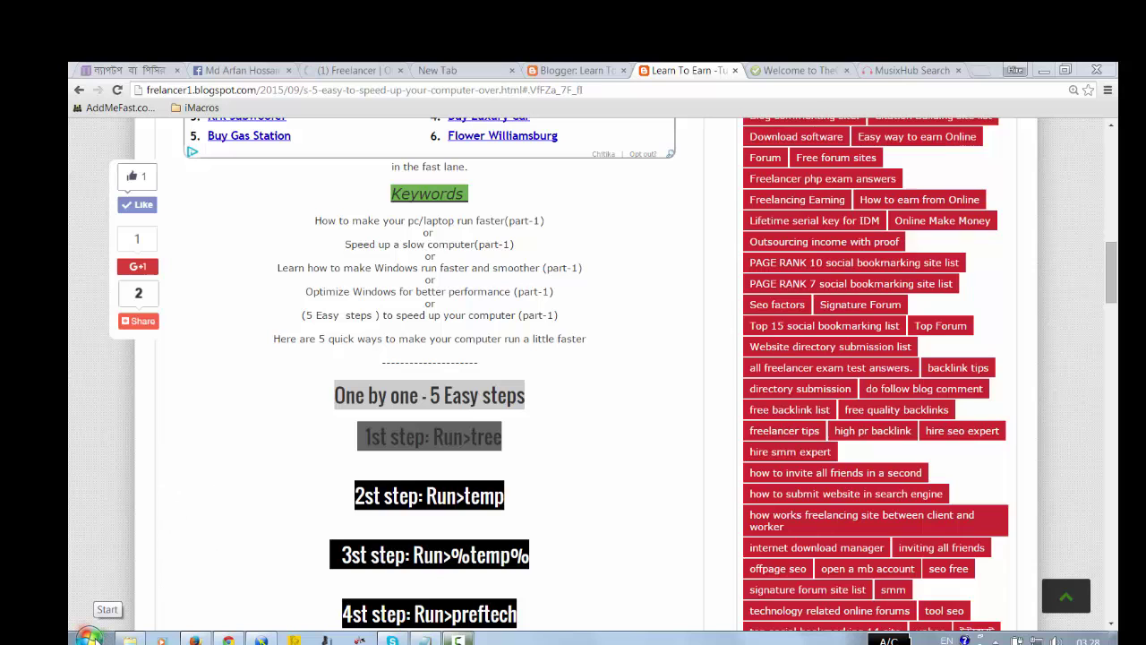
Step: Run the tree command a second time from the Run dialog
left_click(89, 636)
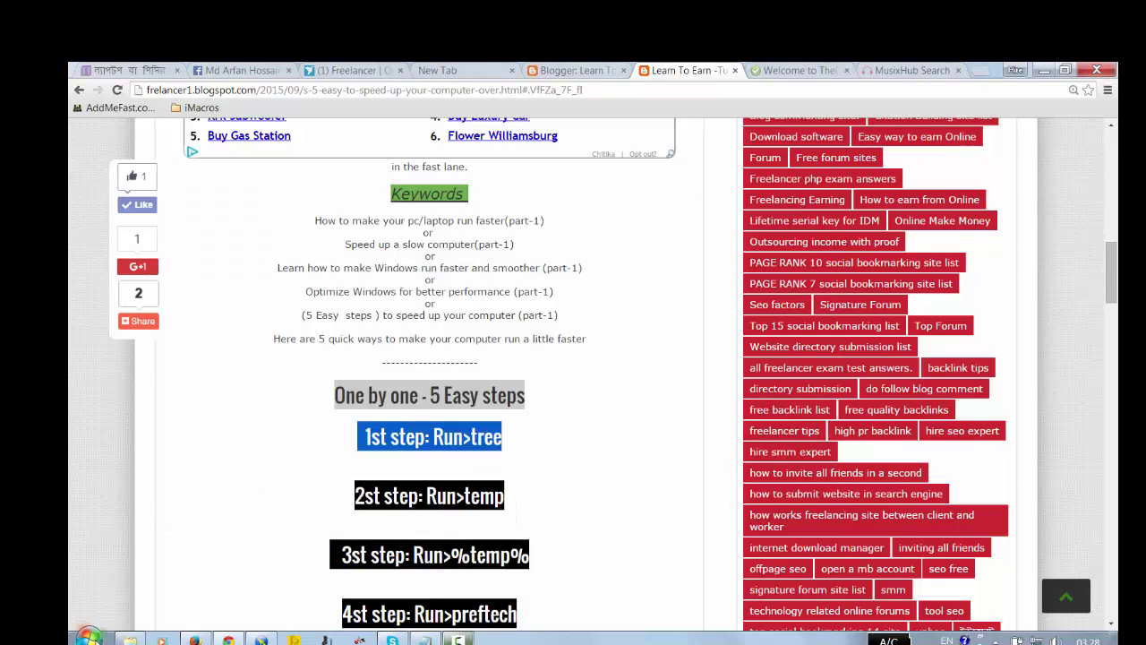
left_click(103, 626)
left_click(141, 606)
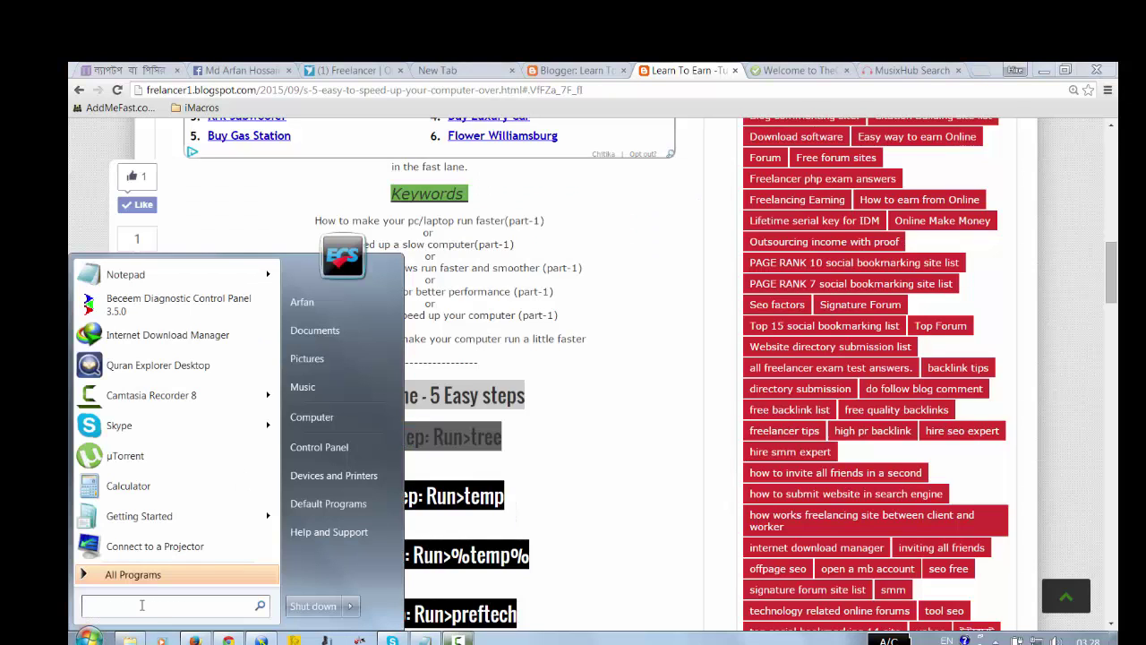
type("run")
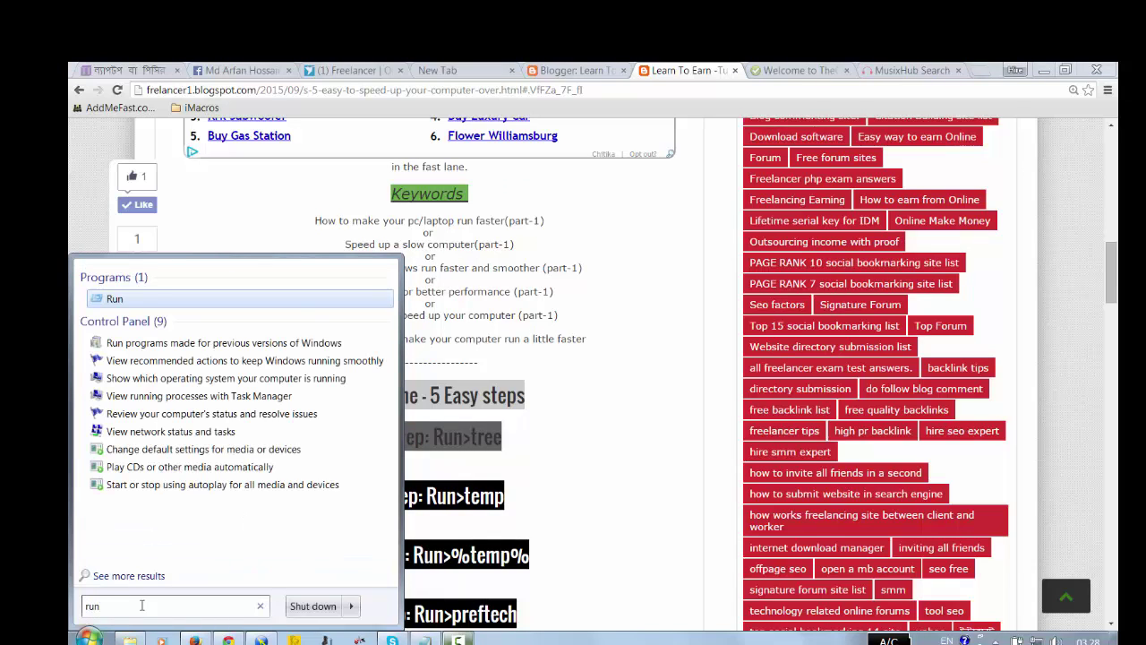
key("Return")
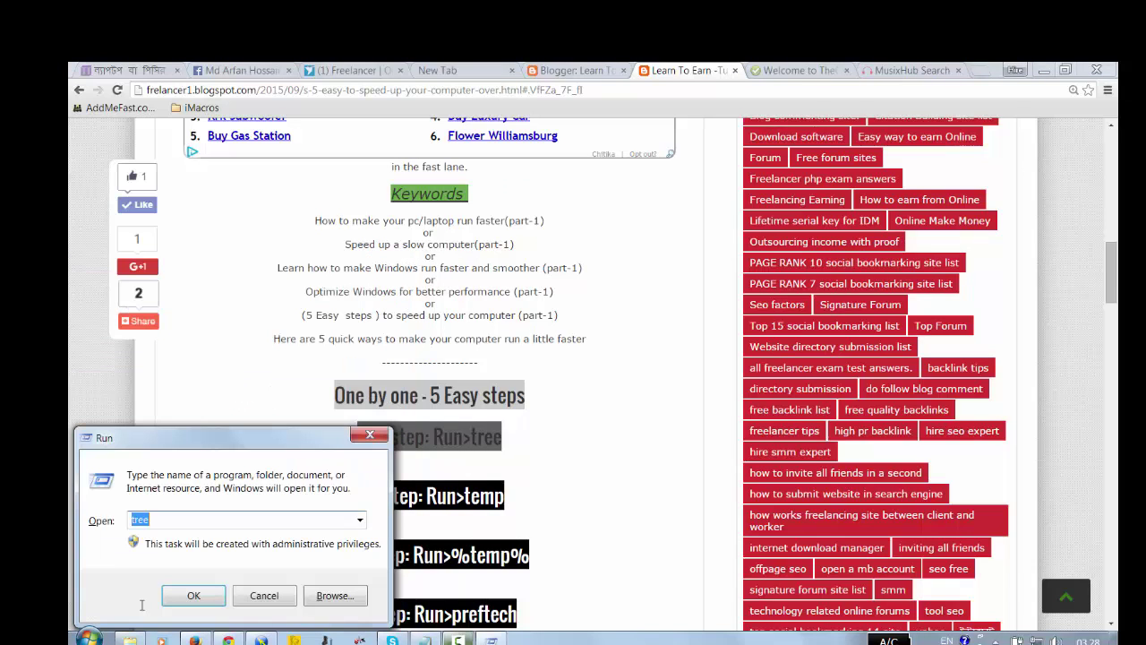
key("Return")
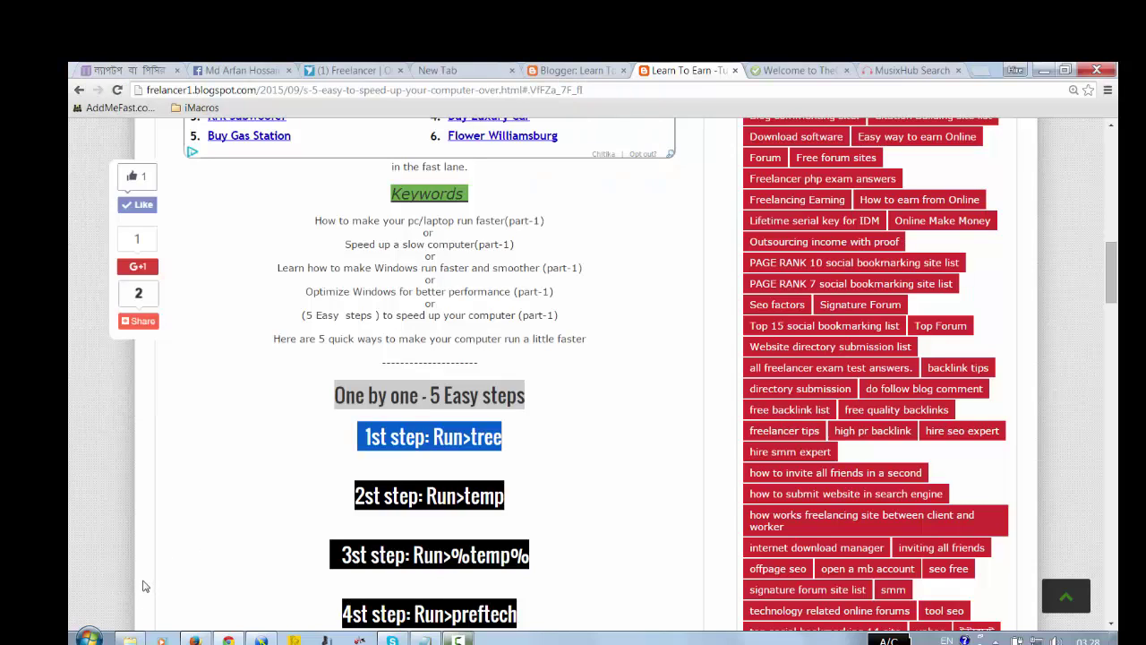
Step: Open the Run dialog once more and clear the highlight on the blog's first step
left_click(94, 632)
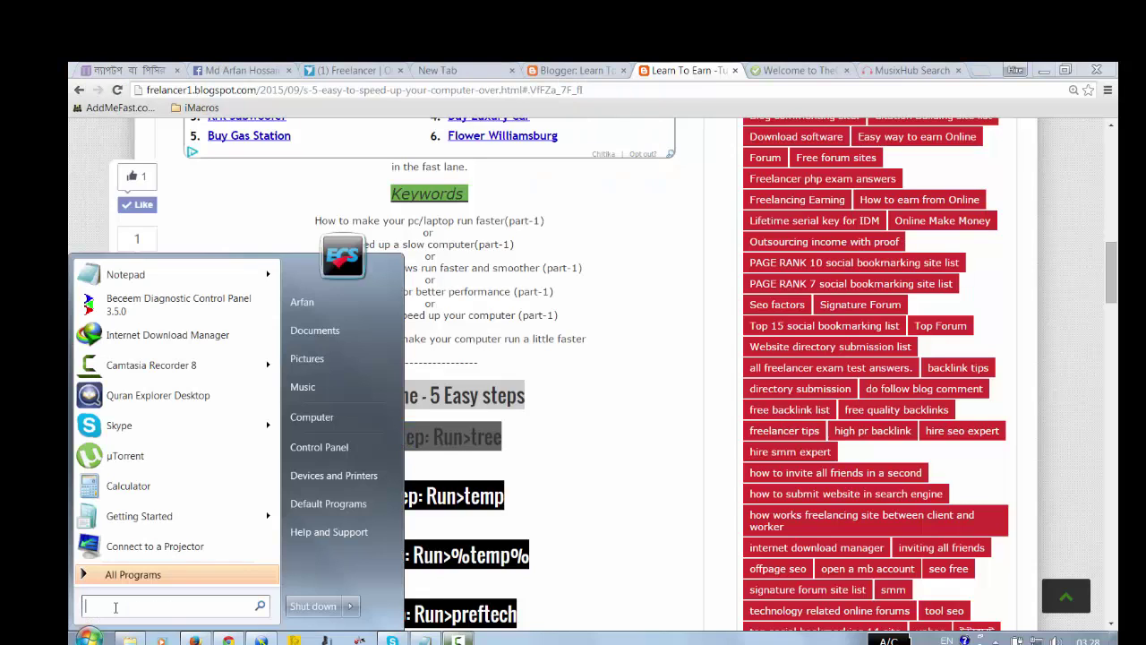
type("run")
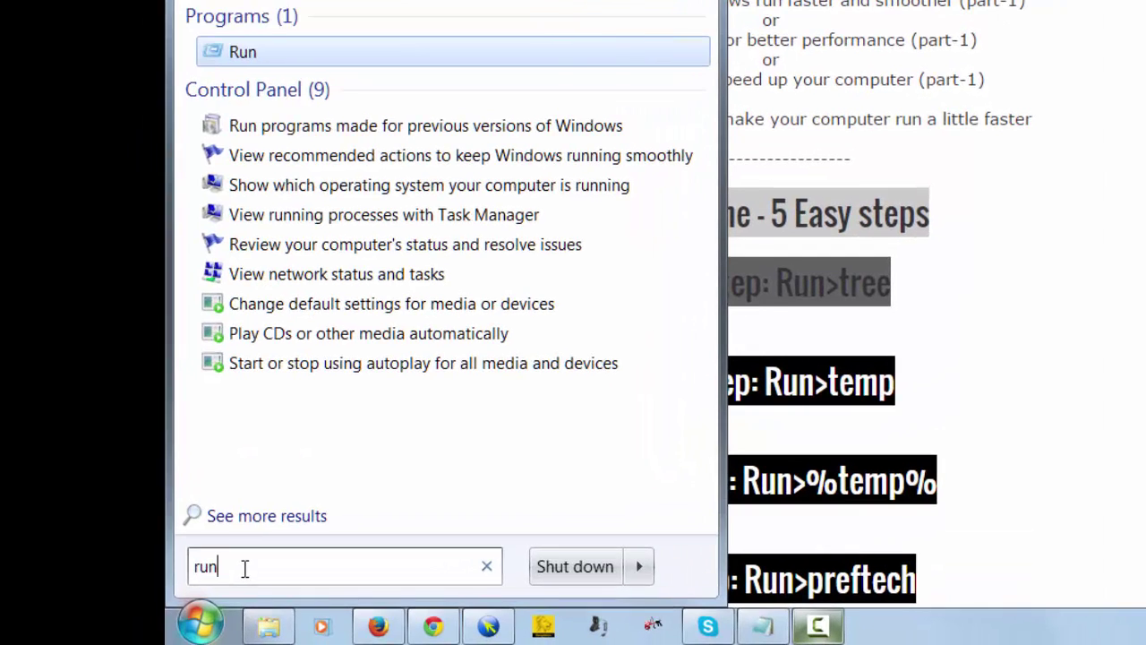
key("Return")
key("Return")
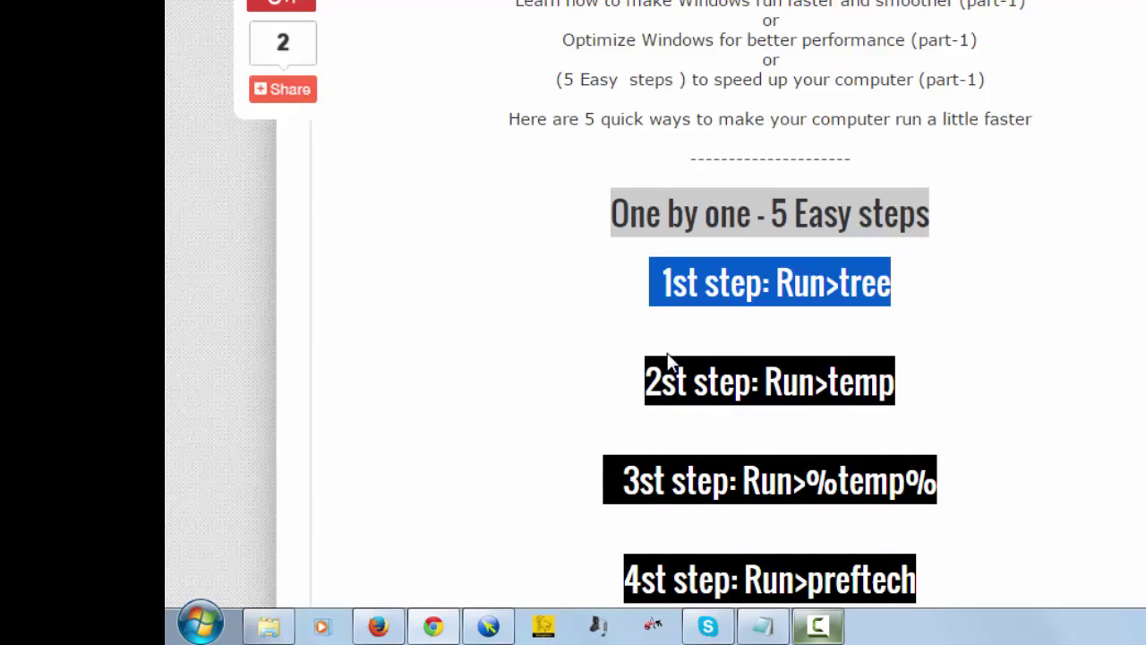
left_click(641, 385)
Step: Highlight step 2 (Run>temp), open C:\Windows\Temp via Run, and close it once it shows 0 items
left_click_drag(723, 380, 900, 367)
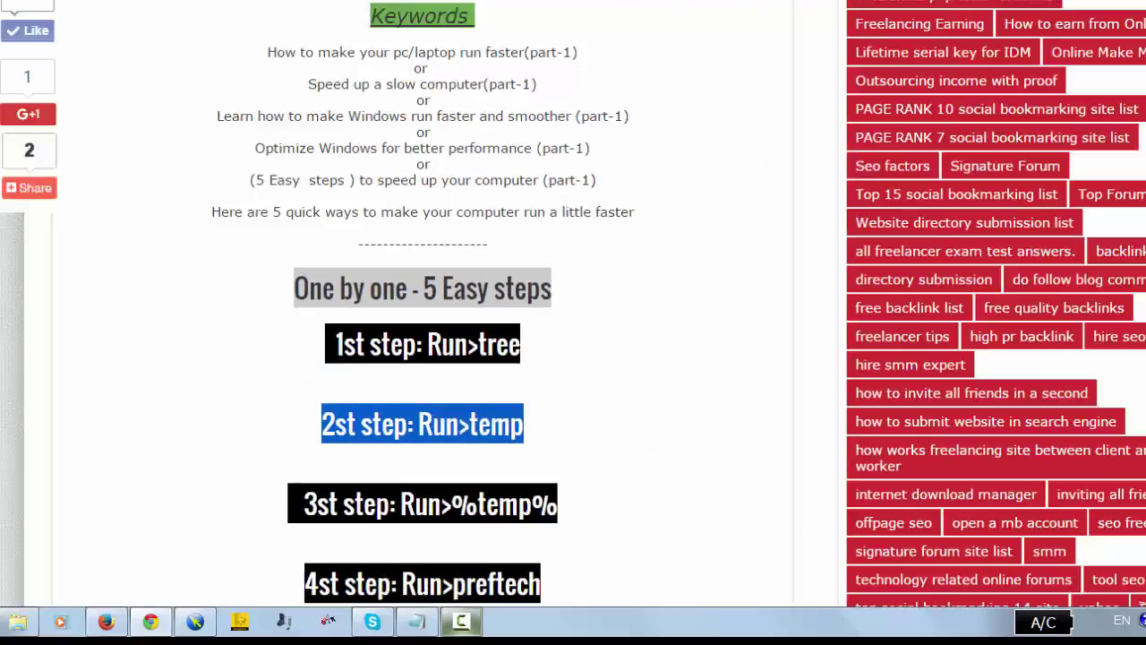
left_click(74, 575)
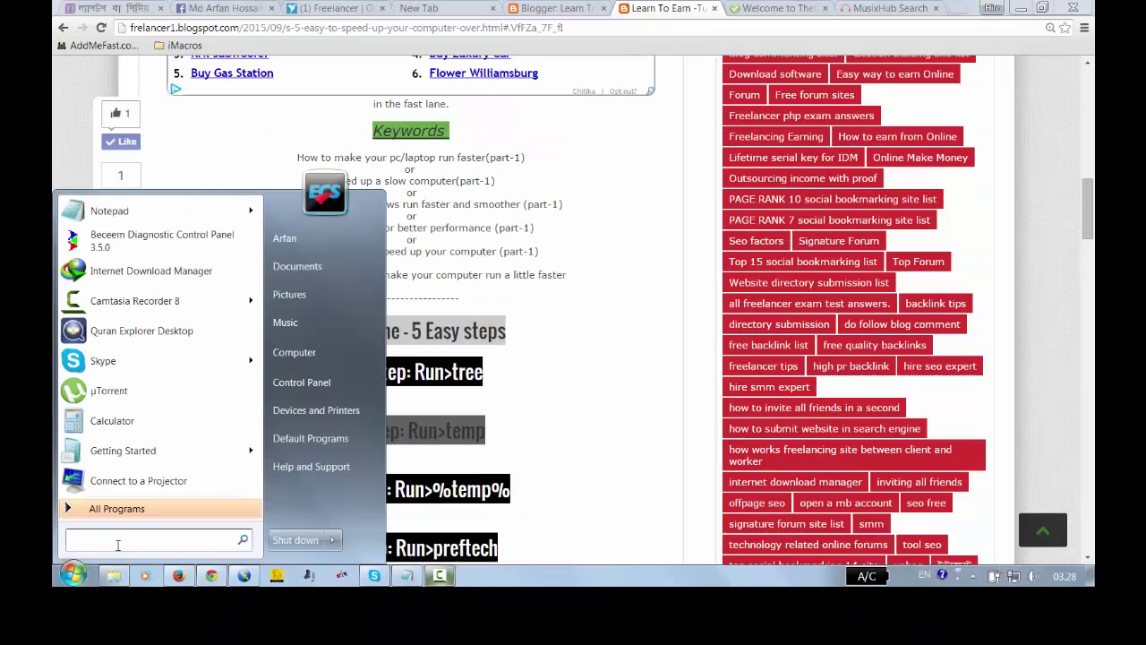
type("run")
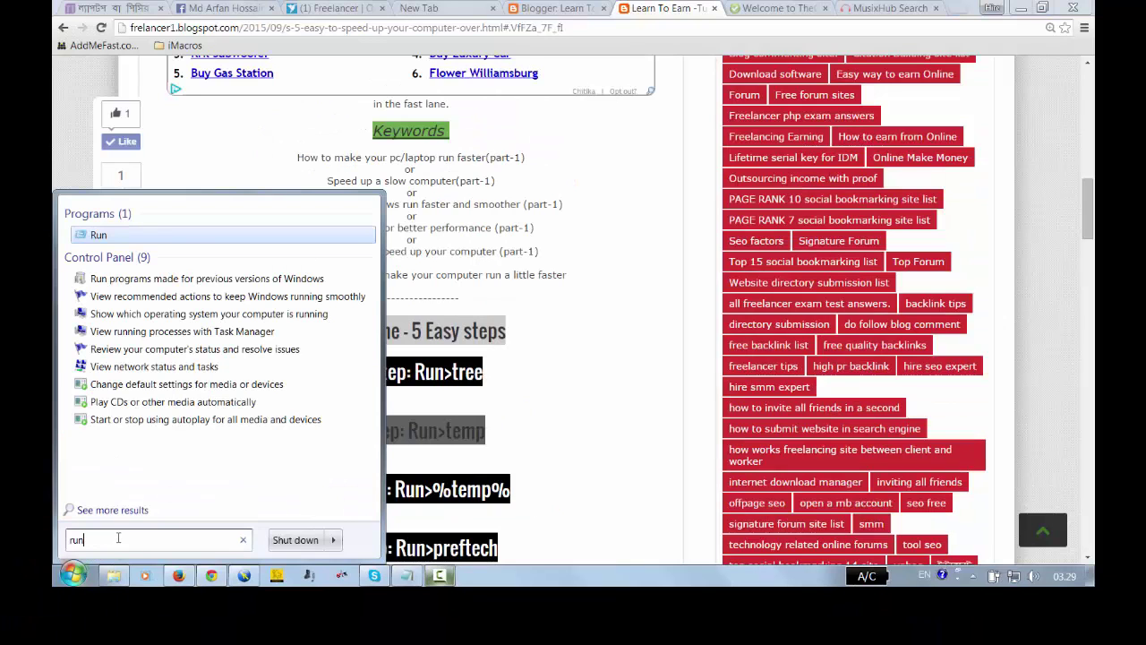
key("Return")
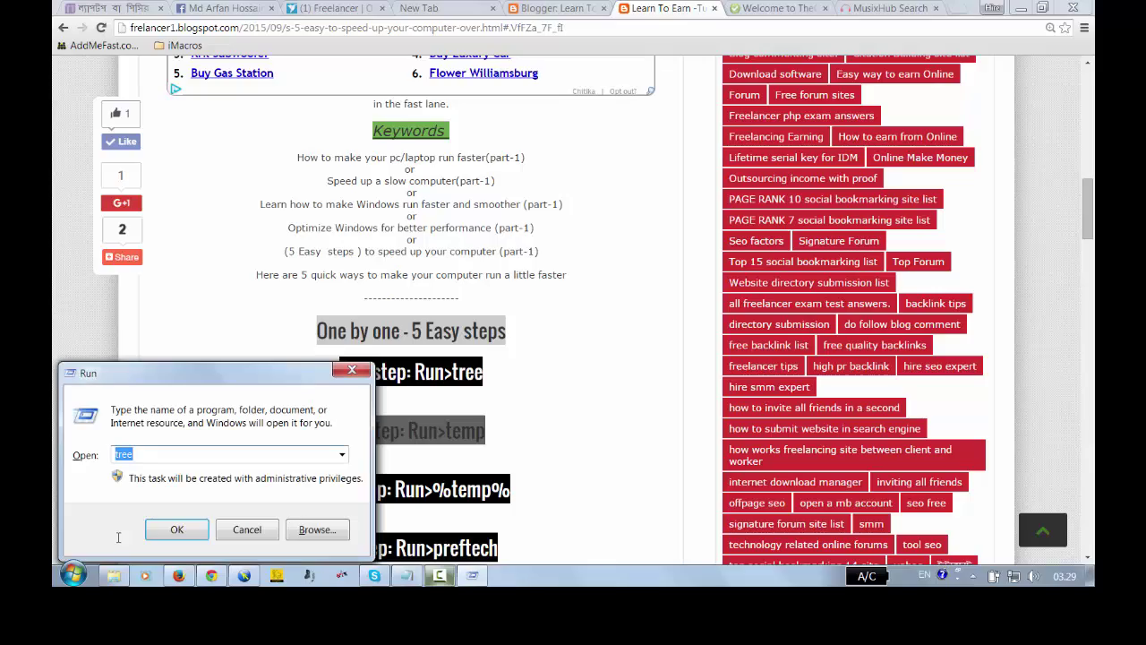
type("temp")
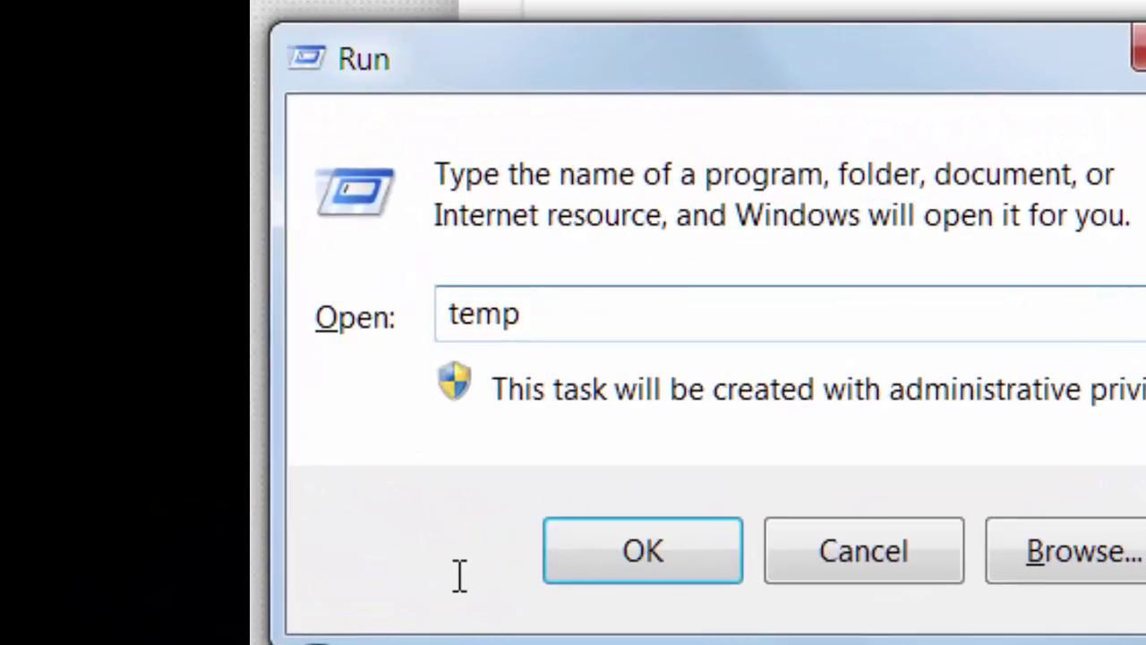
key("Return")
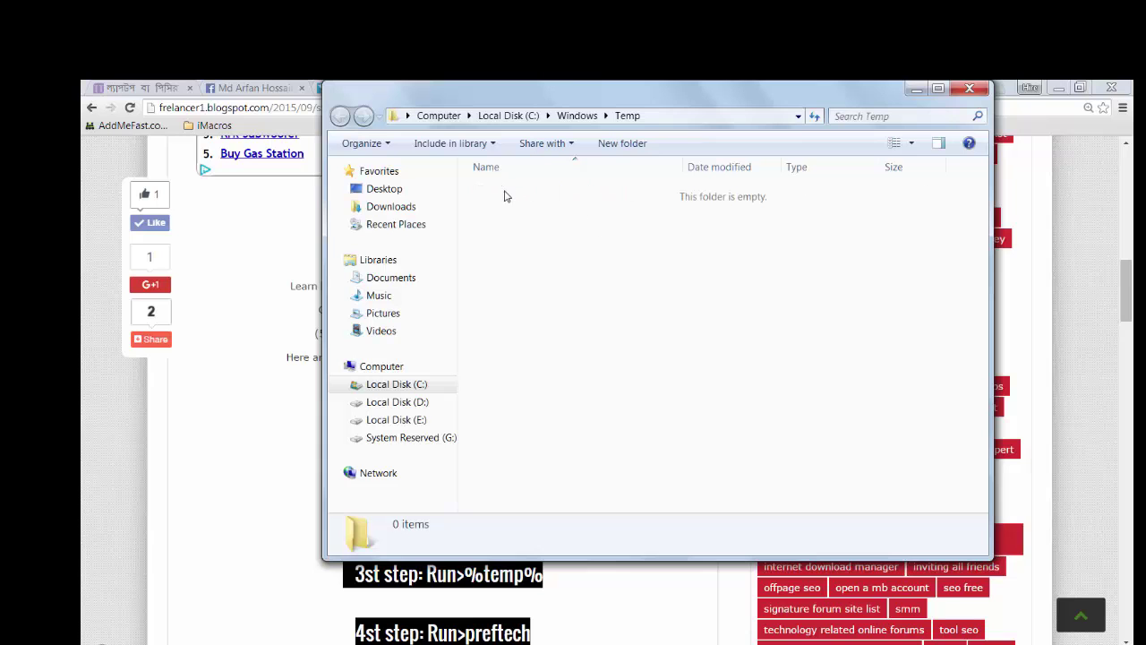
left_click(968, 90)
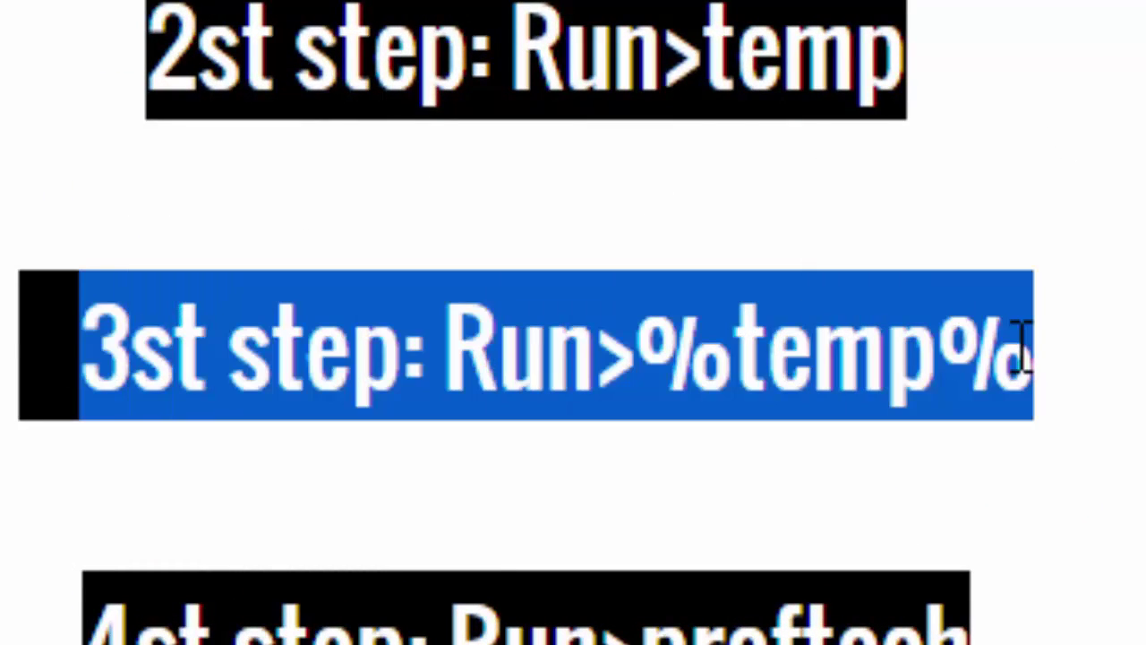
Step: Enter %temp% in the Run dialog to open the AppData\Local\Temp folder with its 11 items
key("super")
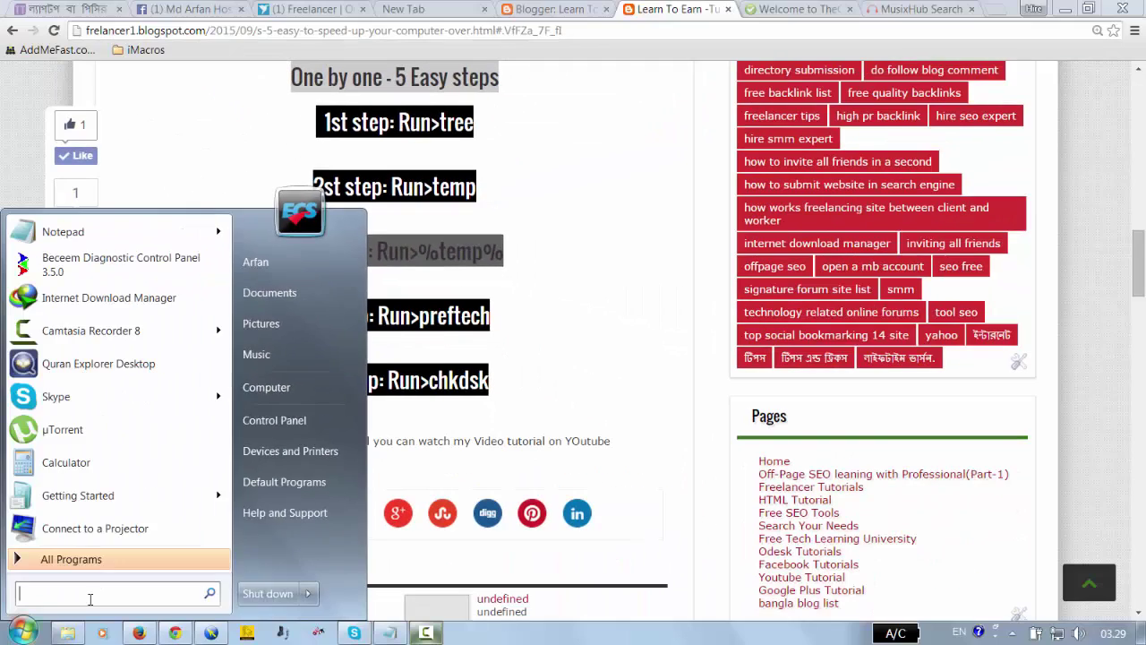
type("run")
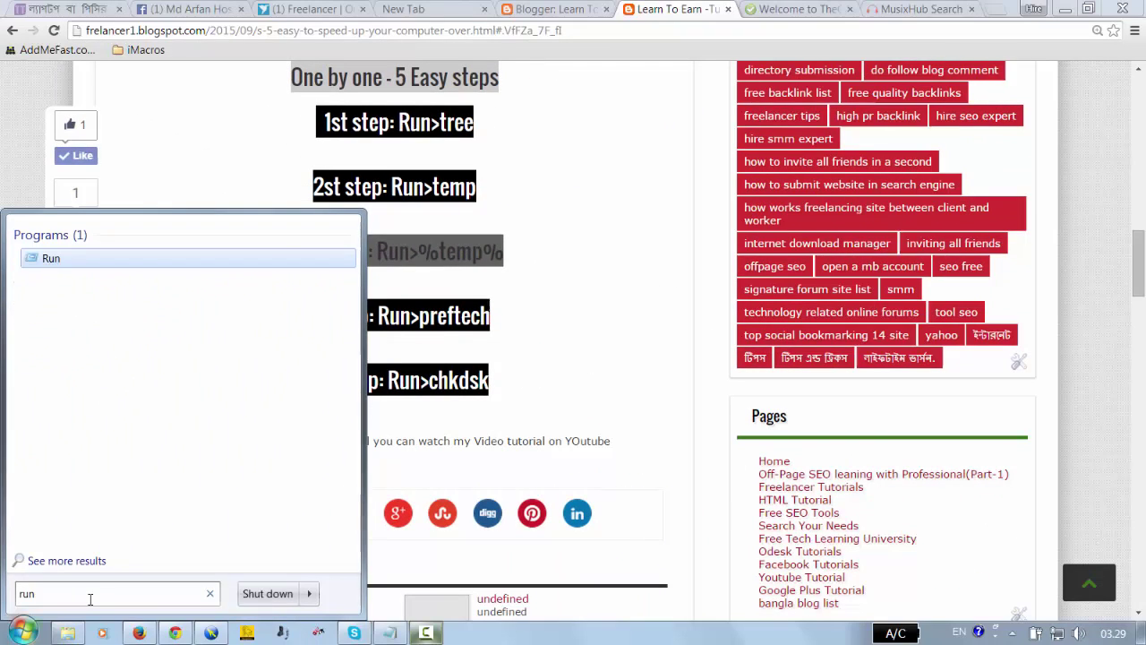
key("Return")
type("%")
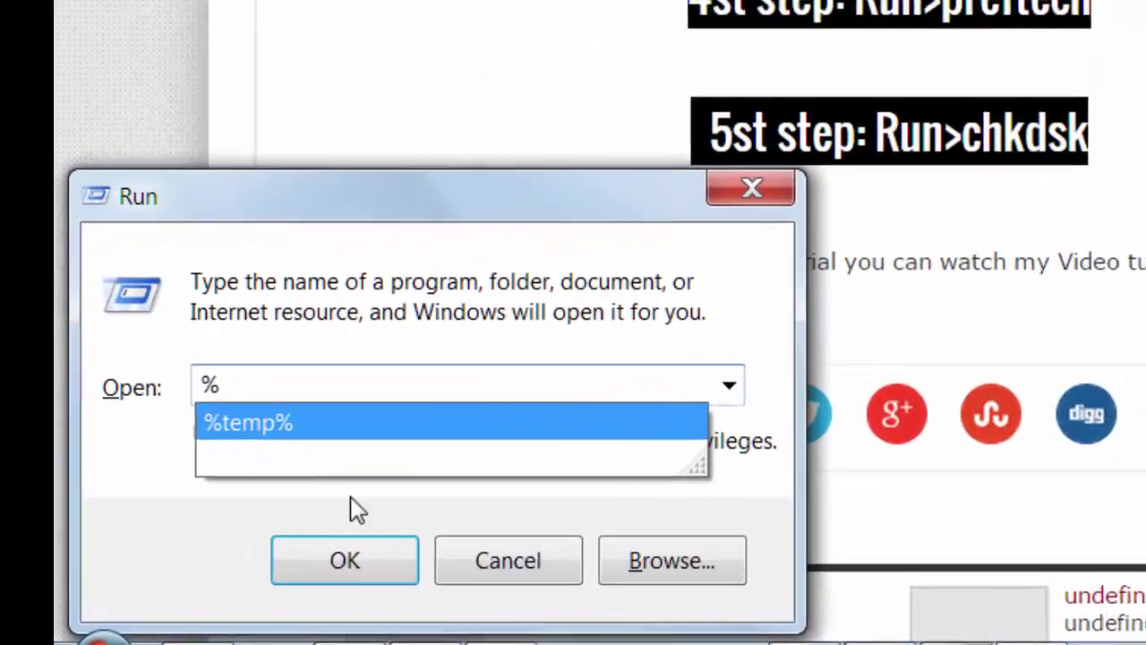
left_click(107, 517)
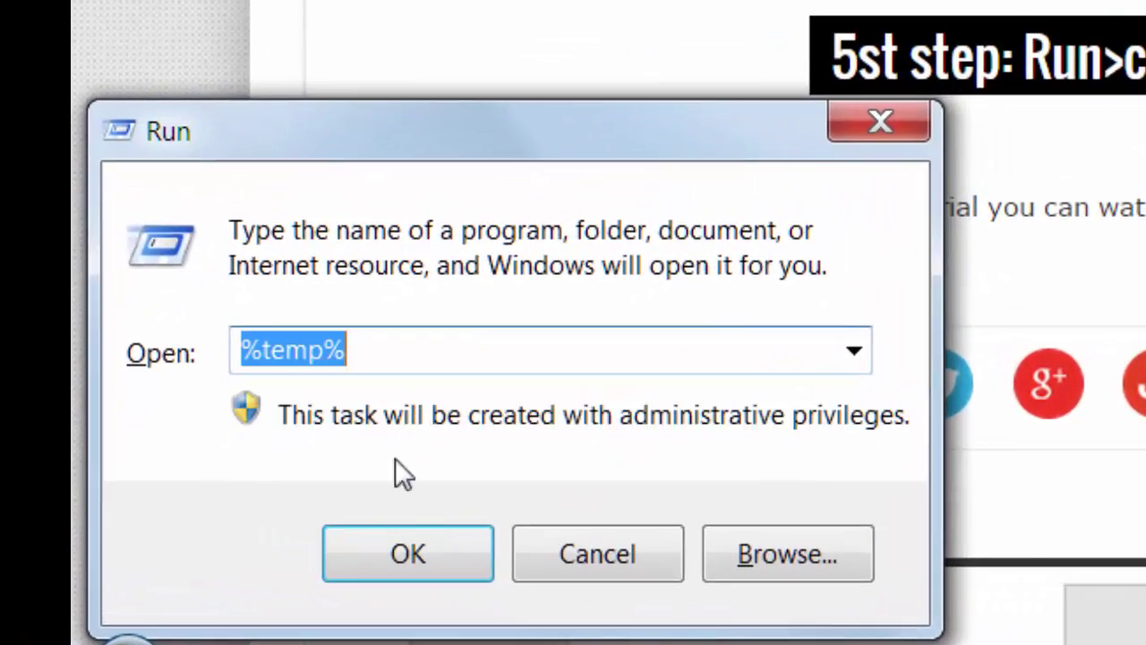
left_click(381, 558)
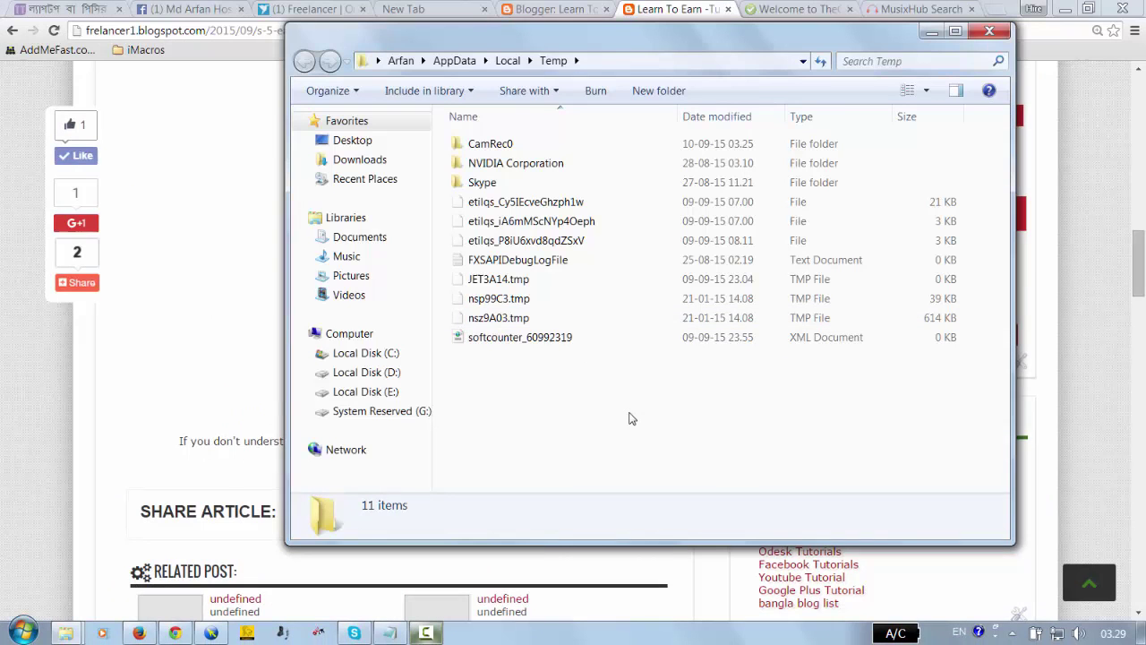
Step: Select all Temp items, delete them, and skip every in-use file and folder
key("ctrl+a")
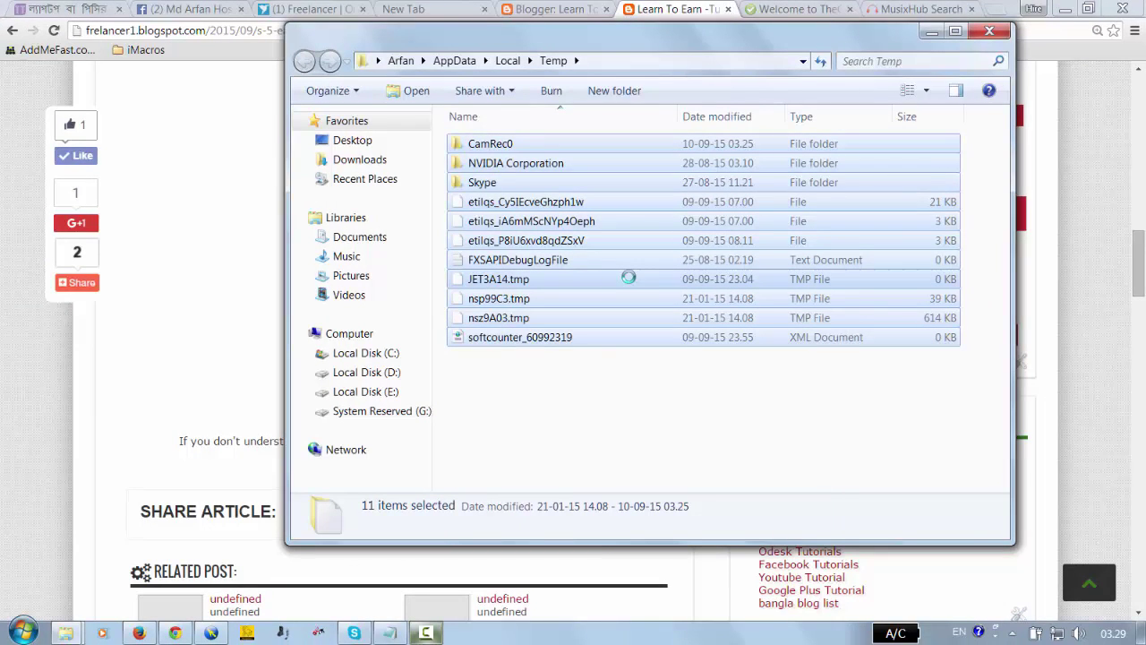
right_click(629, 278)
left_click(666, 520)
left_click(637, 337)
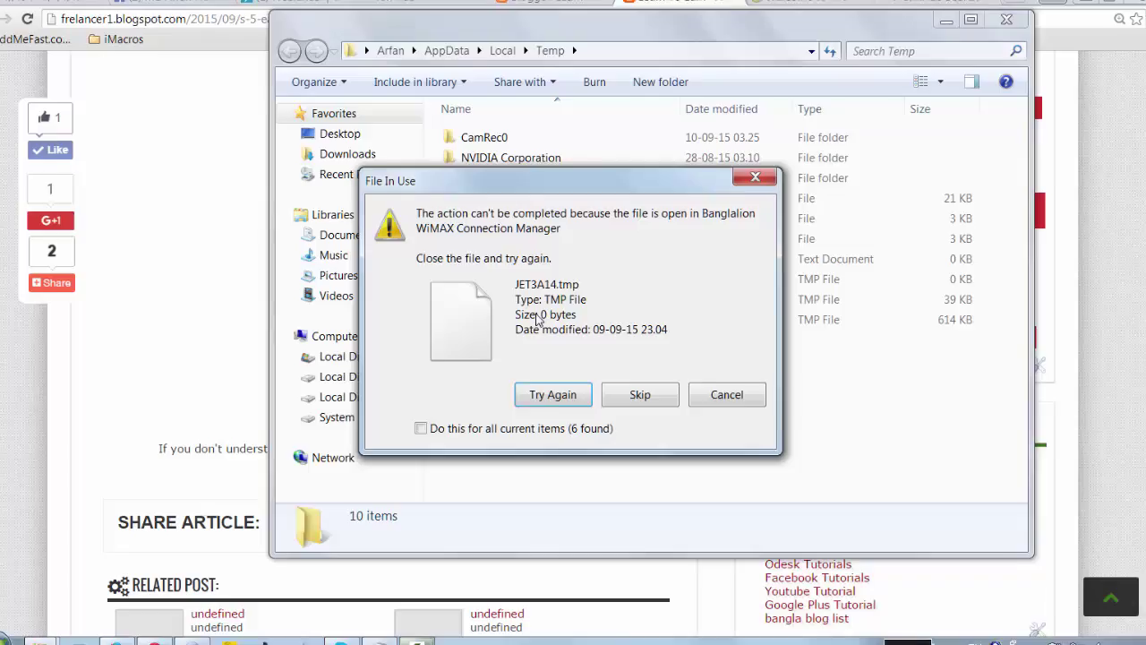
left_click(408, 437)
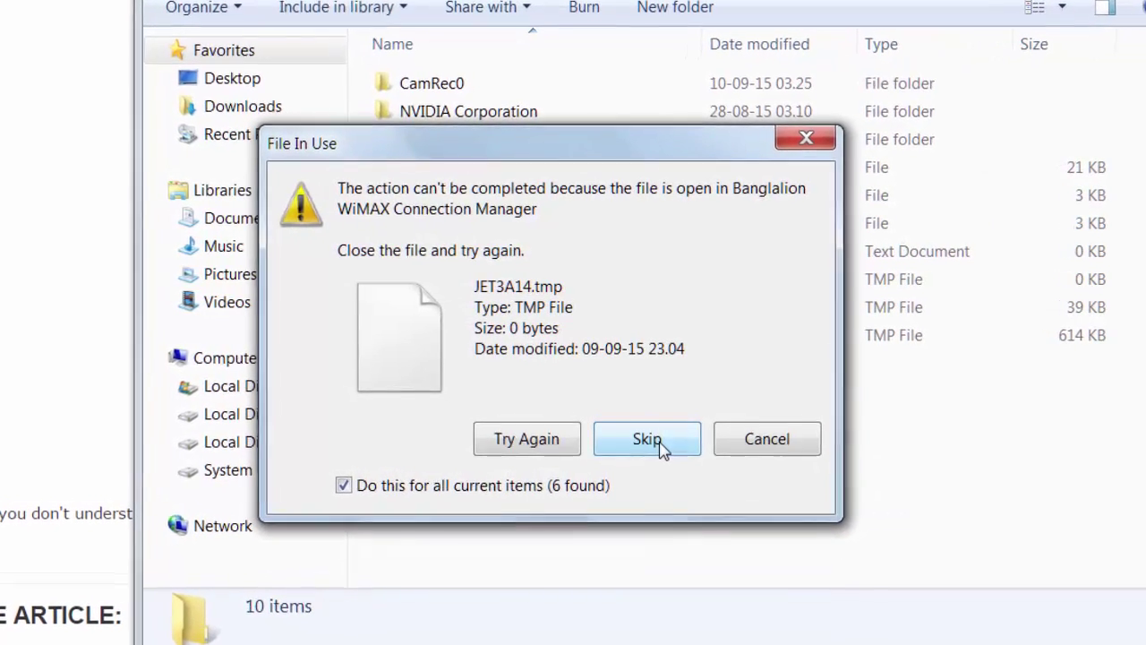
left_click(663, 439)
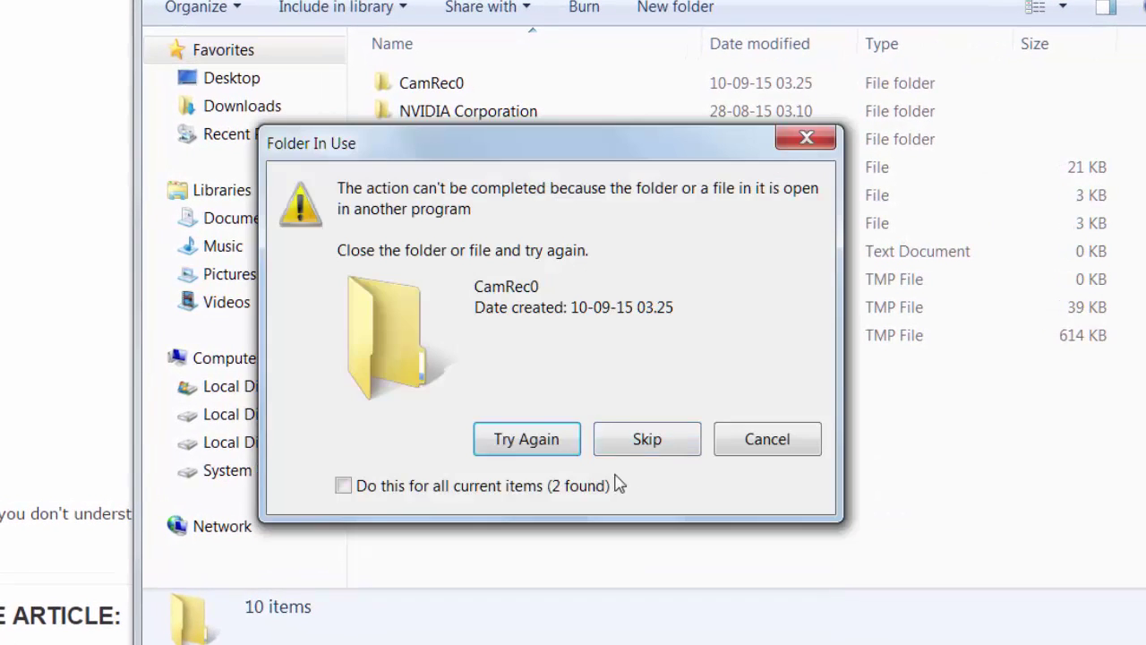
left_click(376, 486)
left_click(647, 441)
Step: Delete the remaining Temp items again, skipping all files and folders still in use
key("ctrl+a")
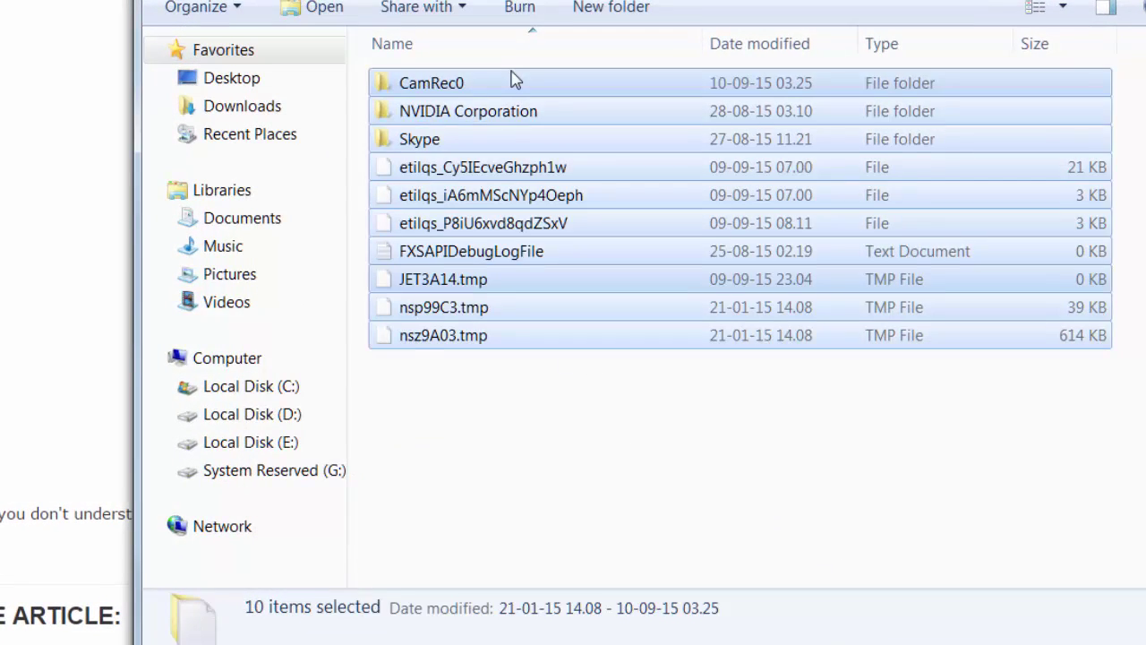
key("Delete")
key("Return")
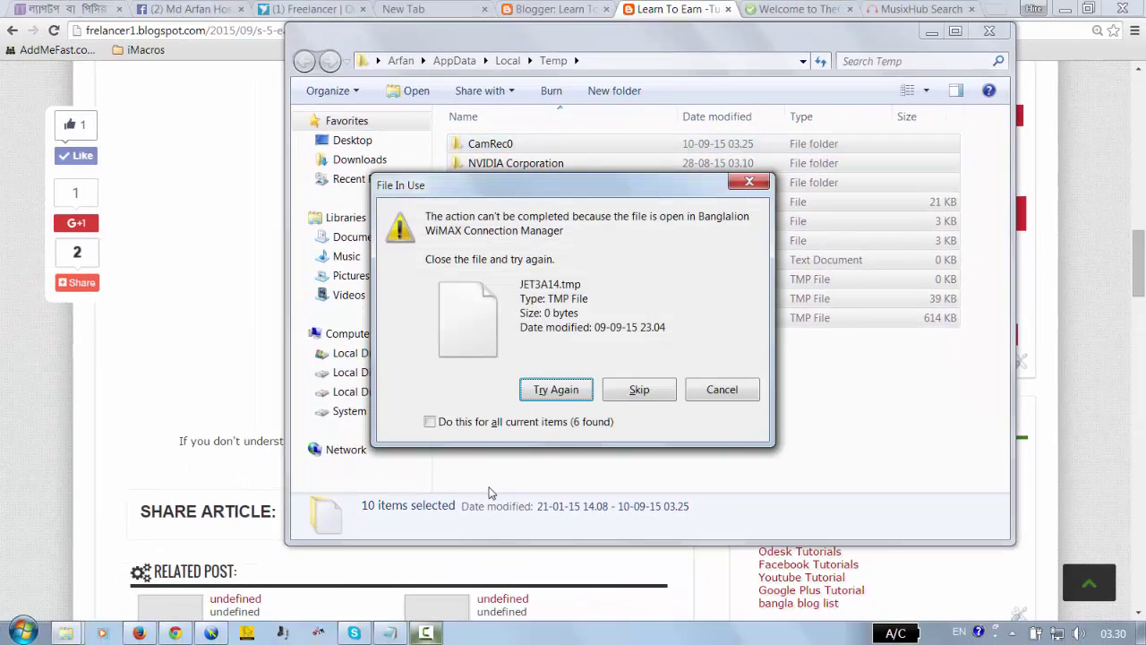
left_click(468, 428)
left_click(639, 390)
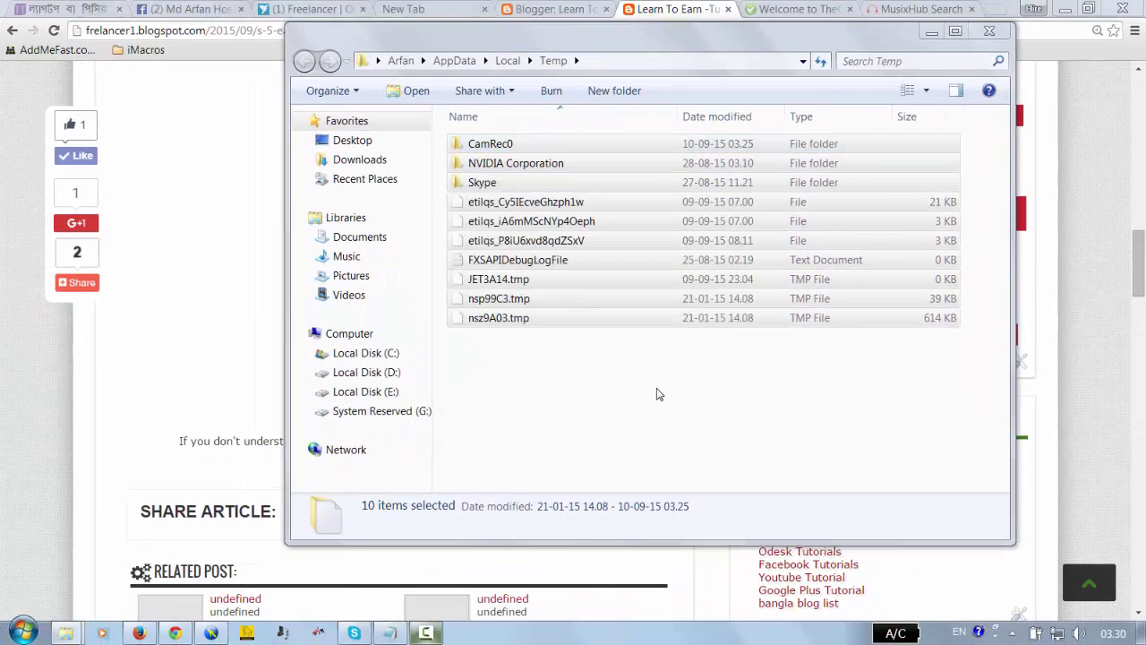
left_click(481, 422)
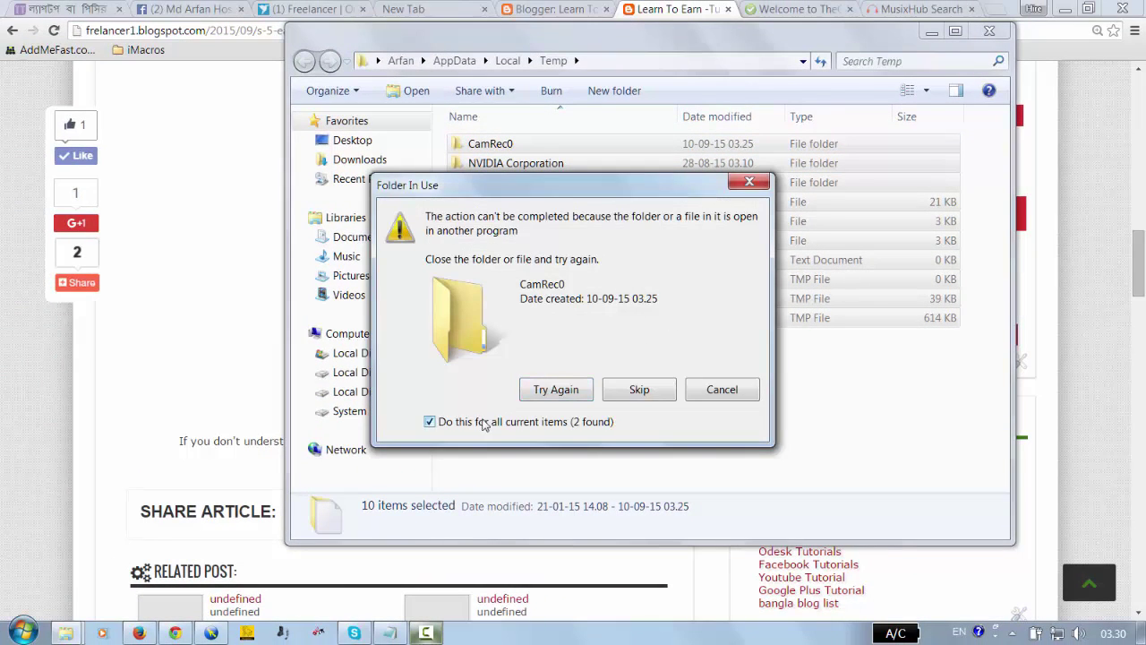
left_click(638, 389)
Step: Close the Temp folder and open C:\Windows\Prefetch through a 'prefetch' Start menu search
left_click(788, 392)
left_click(989, 31)
key("super")
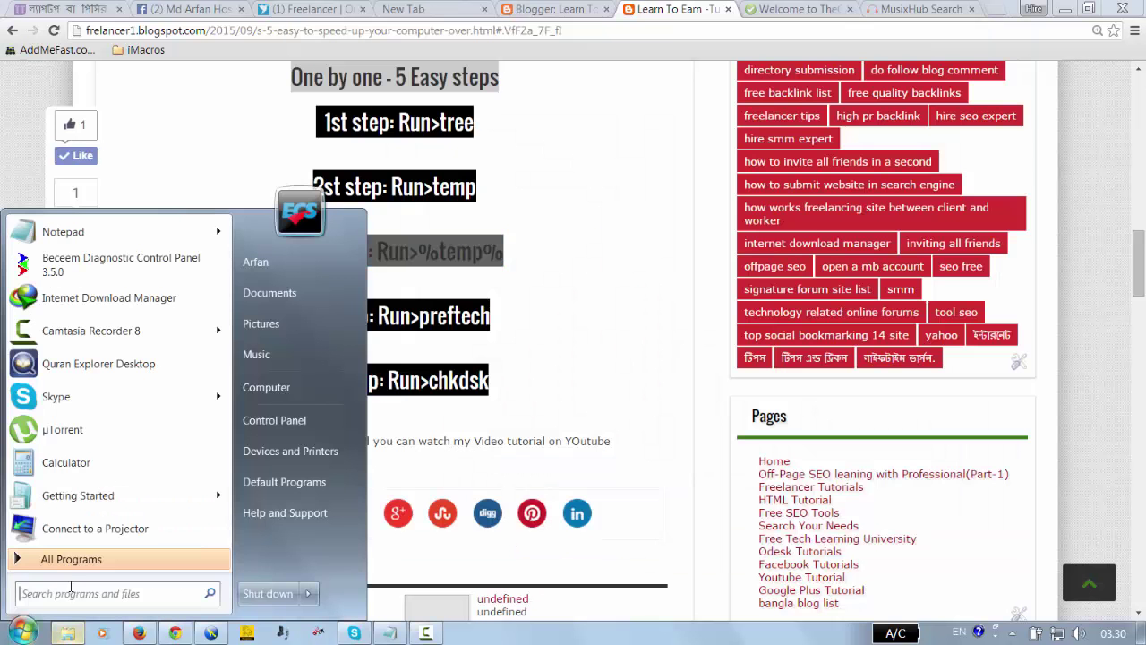
left_click(77, 595)
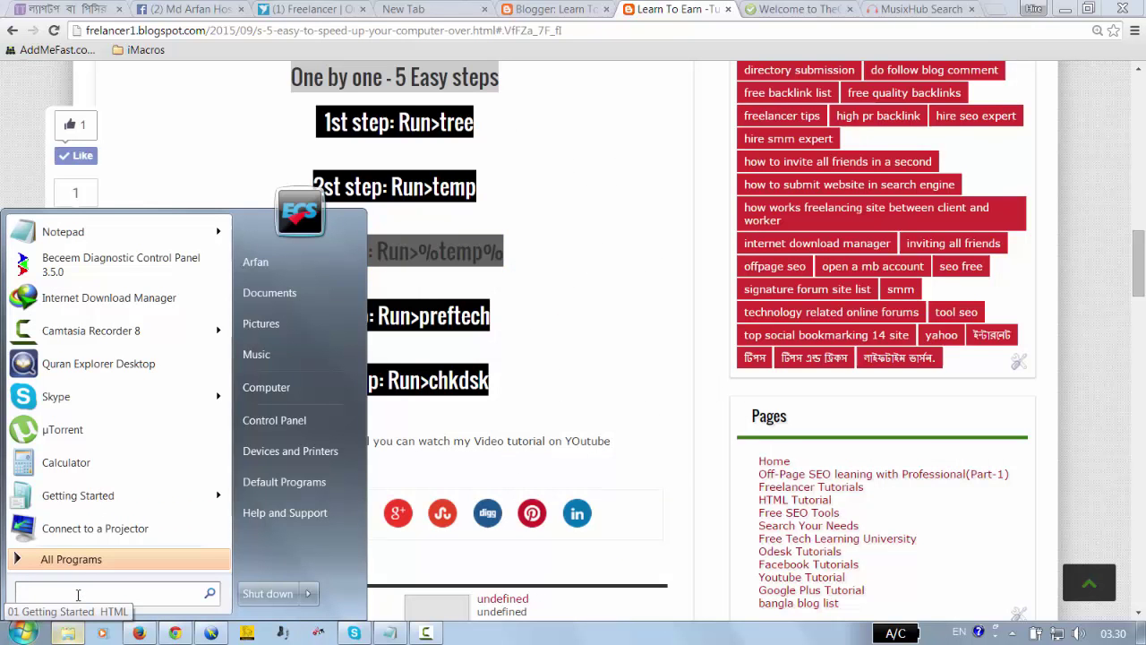
type("p")
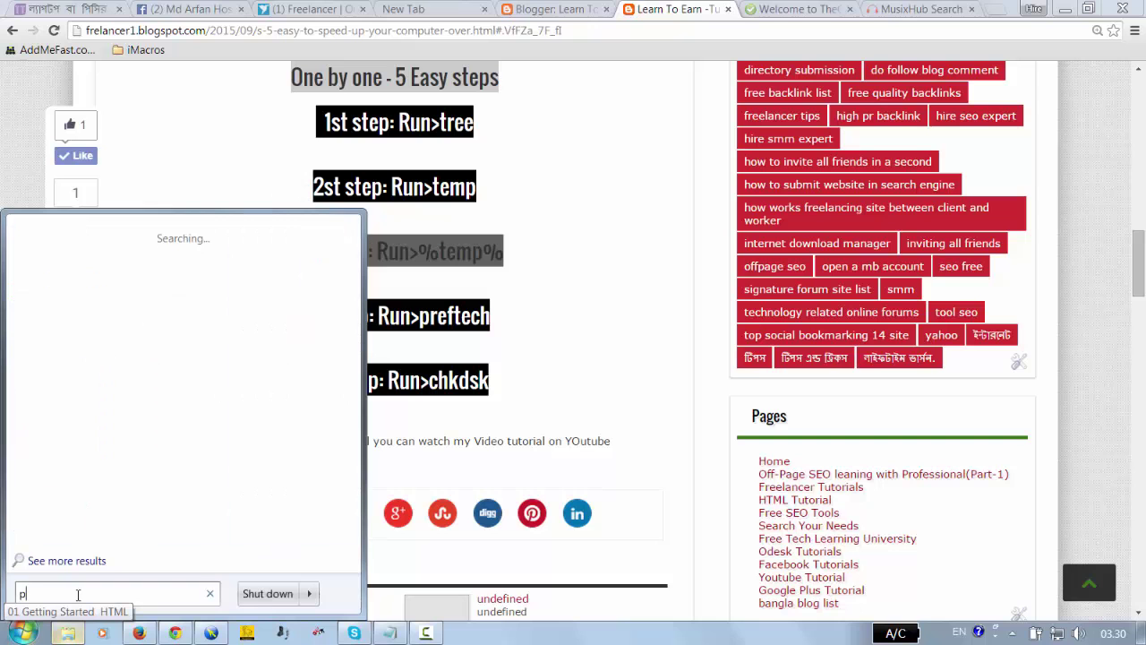
type("refetch")
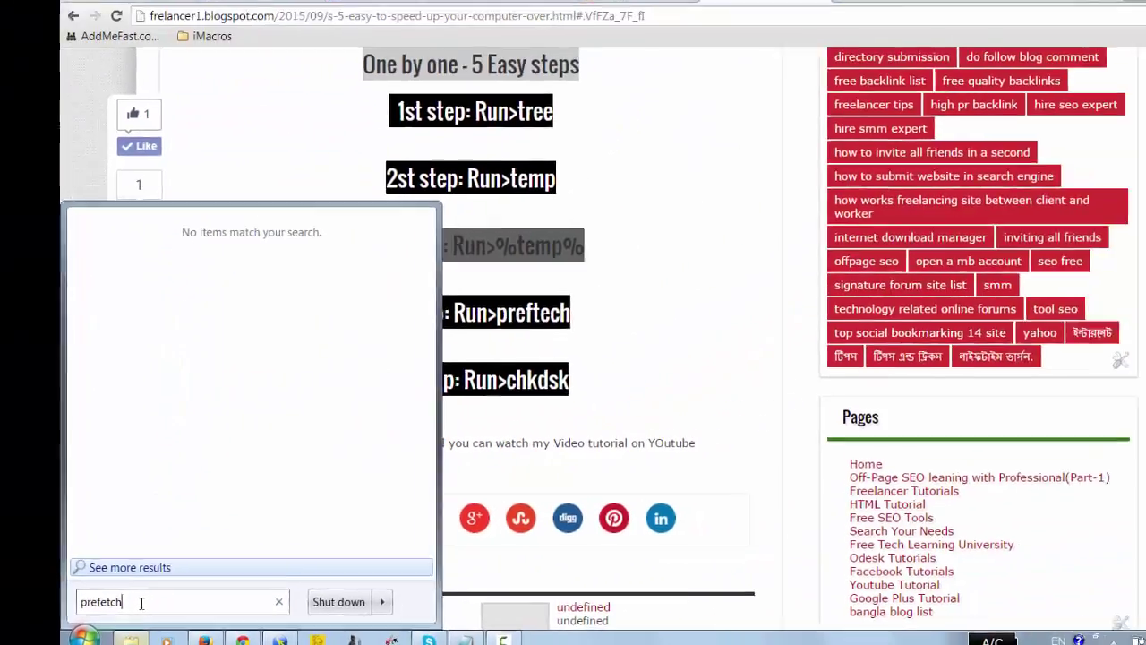
key("Return")
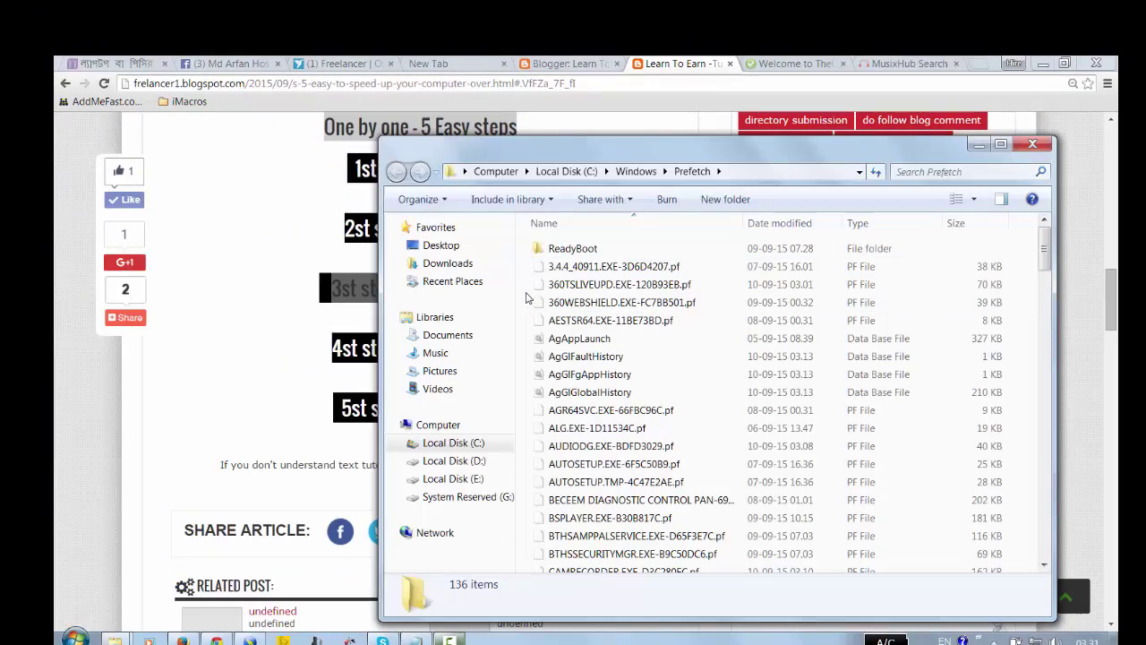
Step: Select all 136 Prefetch items and move them to the Recycle Bin
key("ctrl+a")
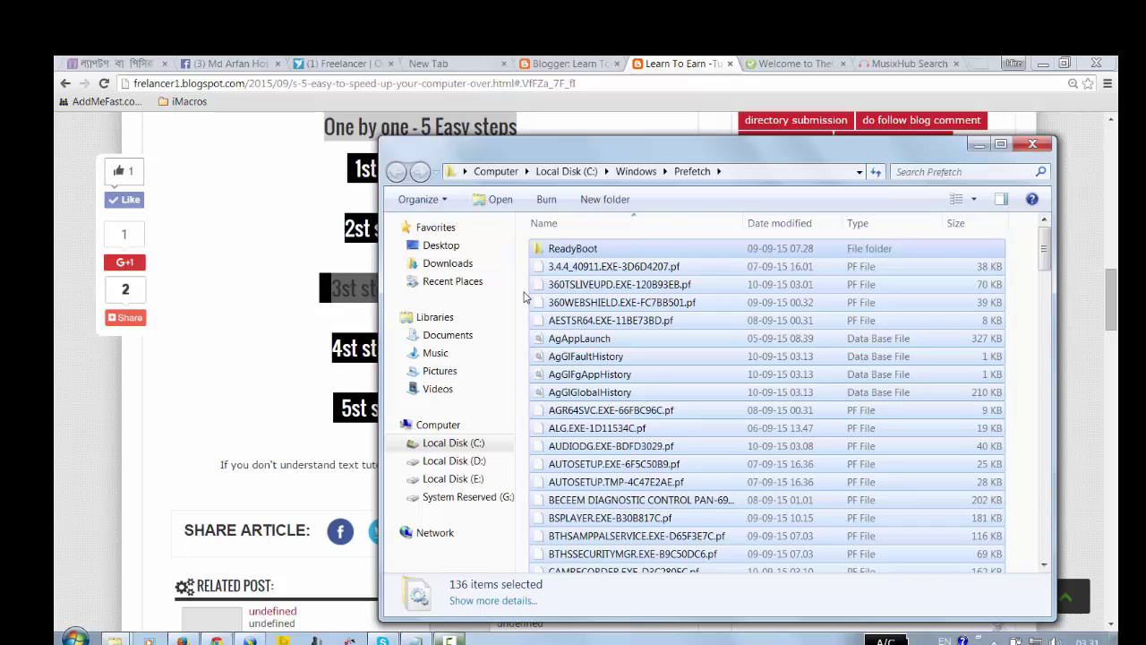
right_click(569, 280)
left_click(622, 498)
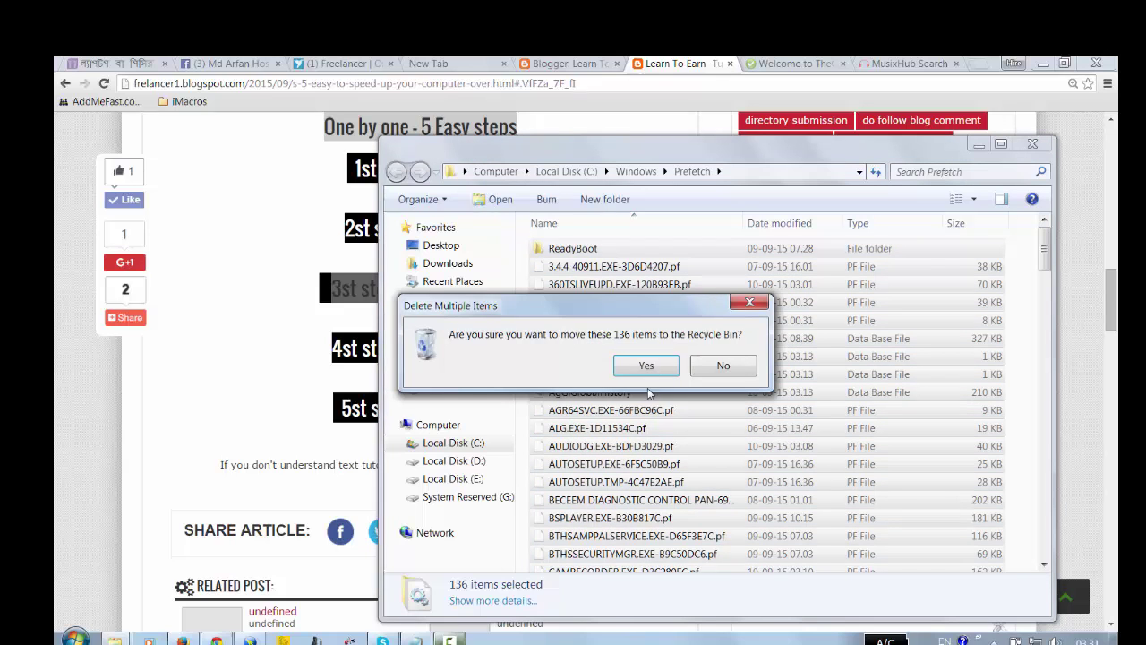
left_click(647, 366)
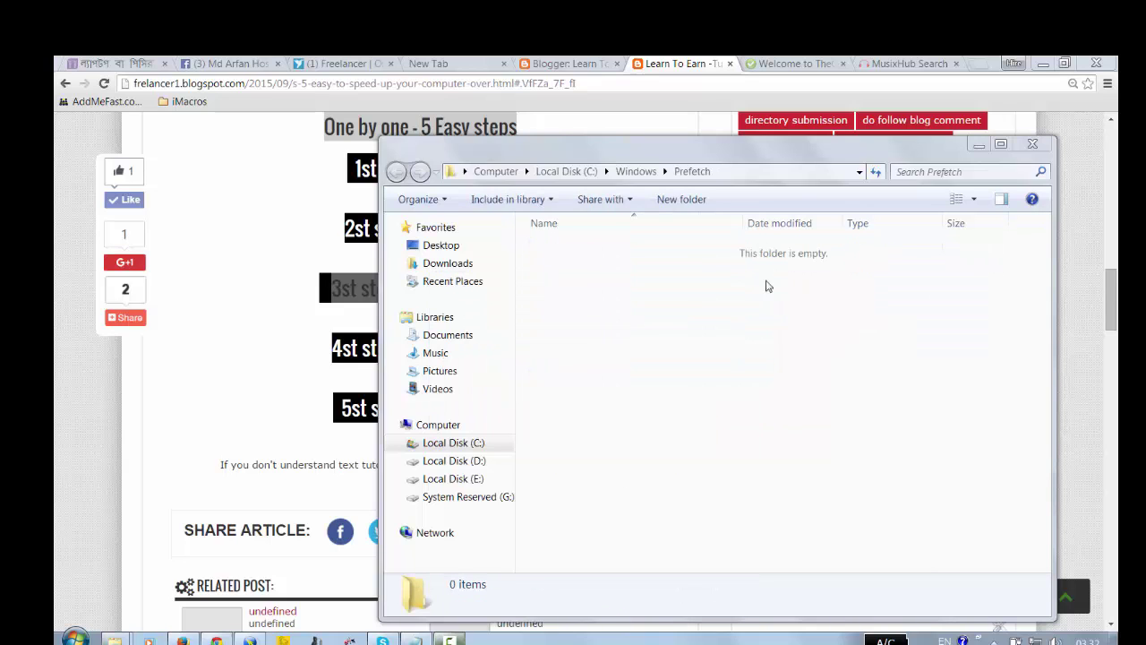
Step: Close the emptied Prefetch folder and highlight the blog's fifth step, Run>chkdsk
left_click(1032, 145)
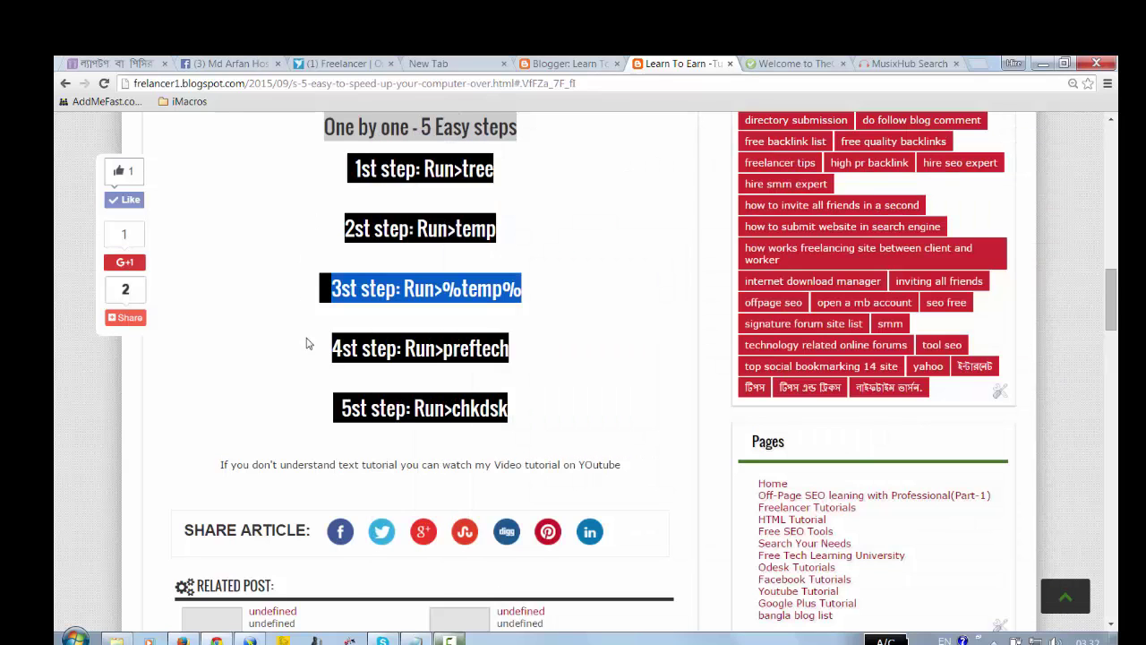
left_click(313, 405)
left_click_drag(318, 408, 530, 409)
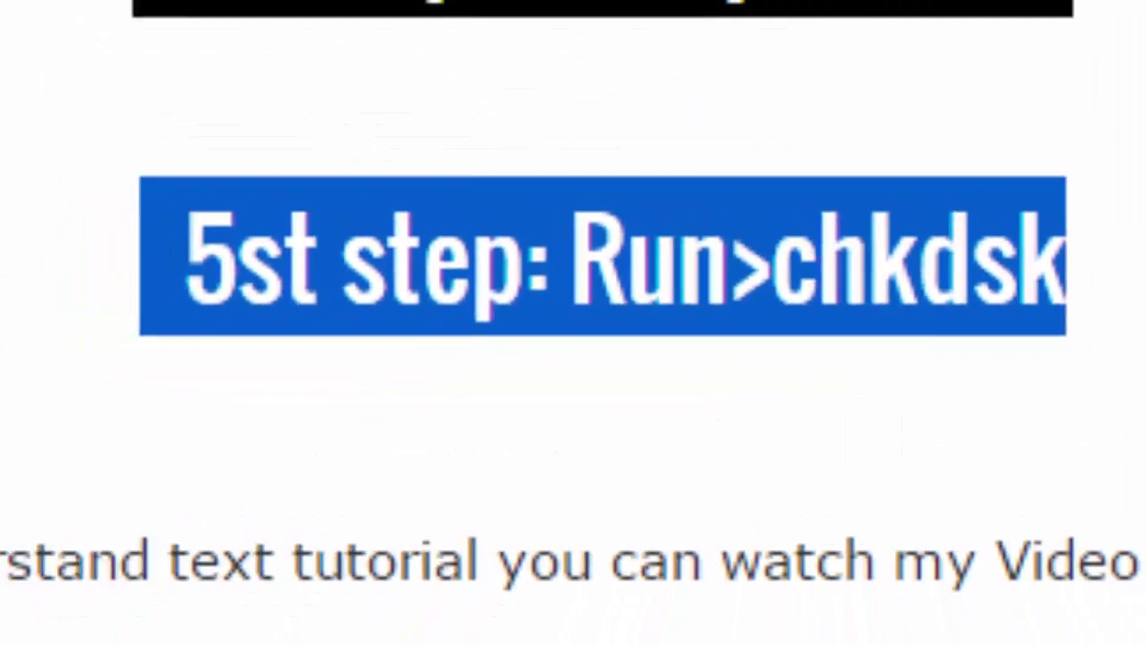
Step: Launch chkdsk from the Run dialog
key("super")
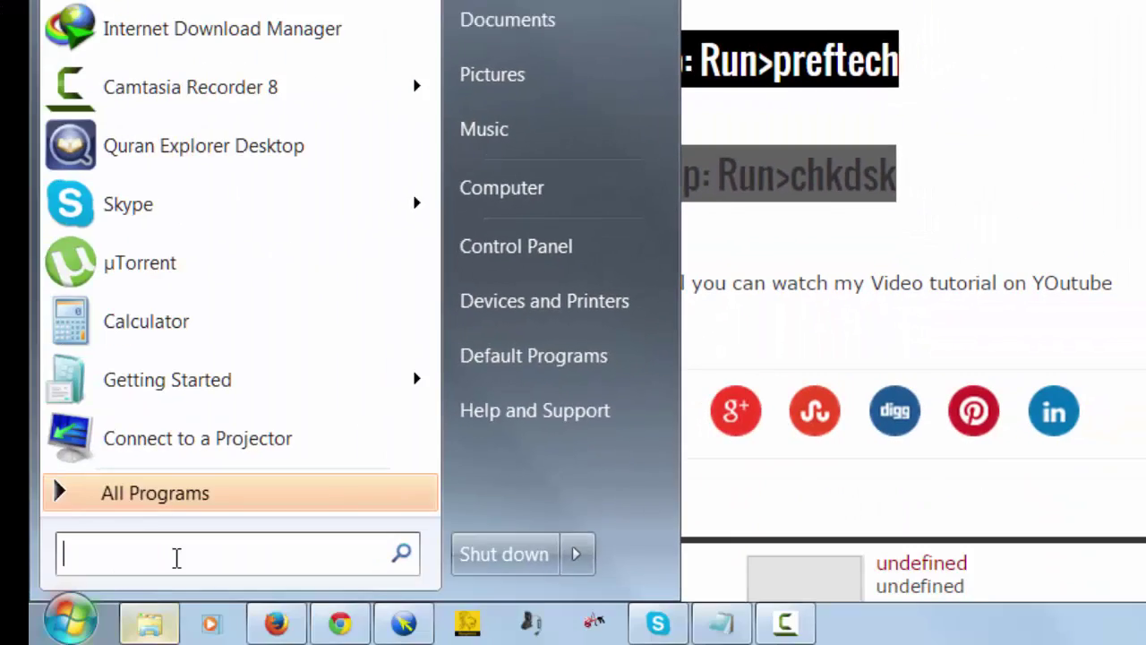
type("run")
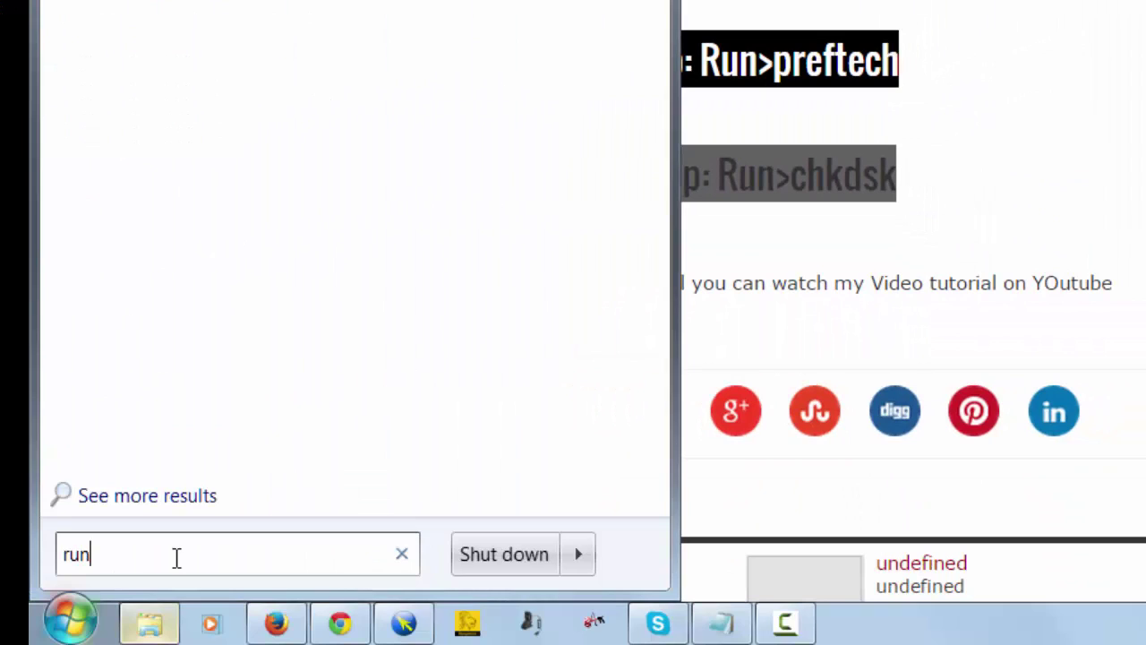
key("Return")
type("chk")
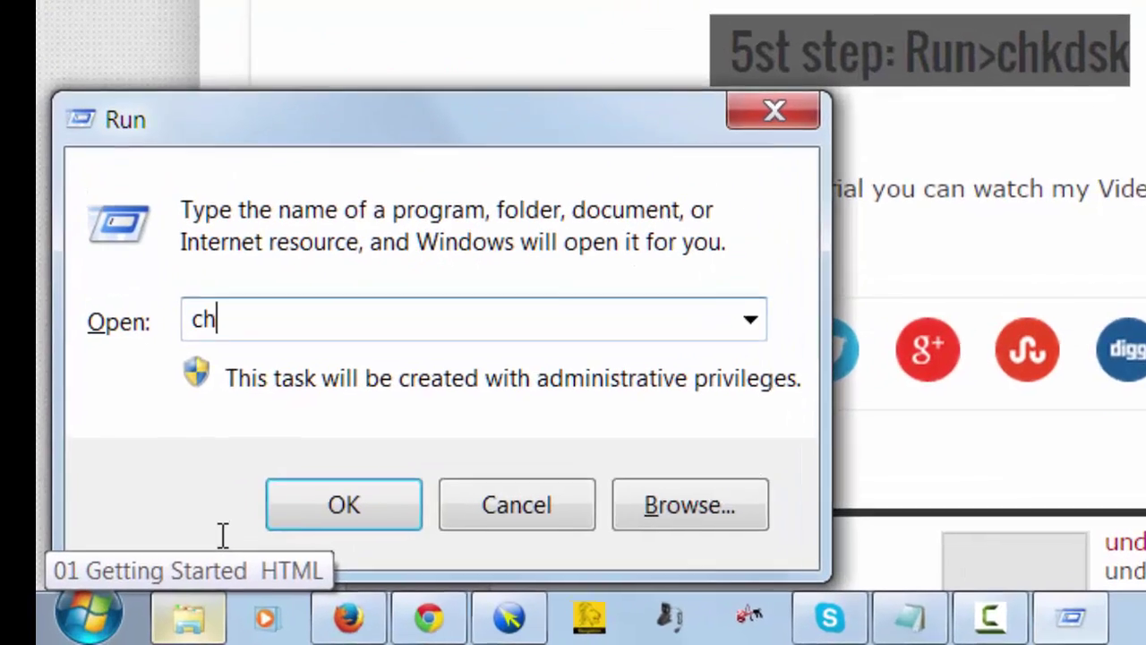
type("dsk")
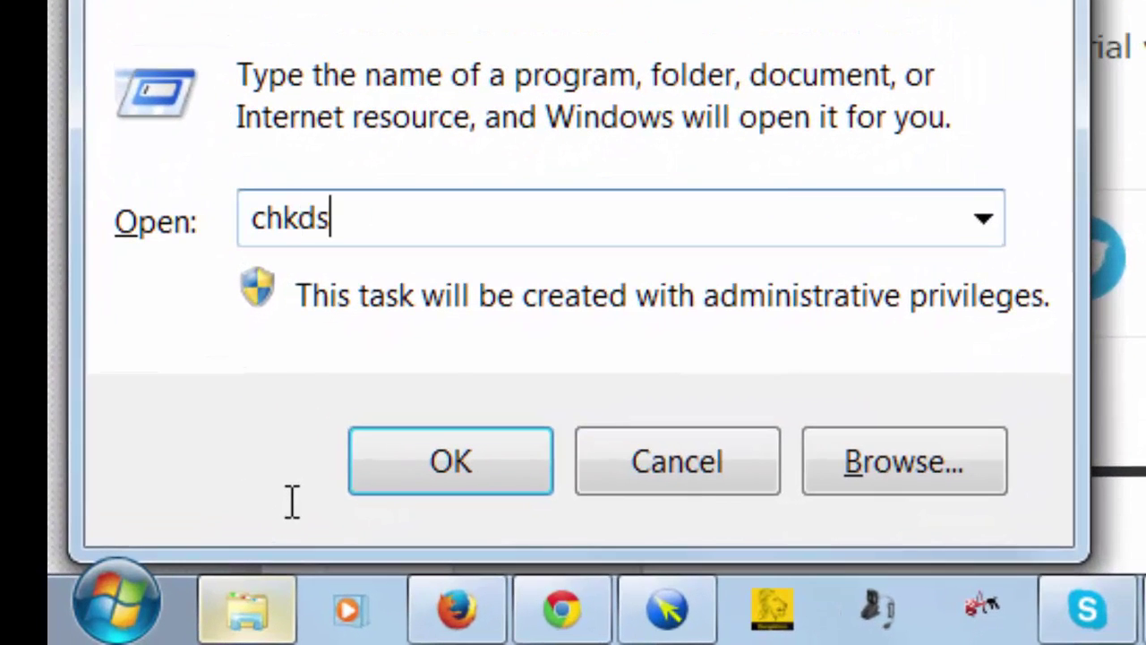
key("Return")
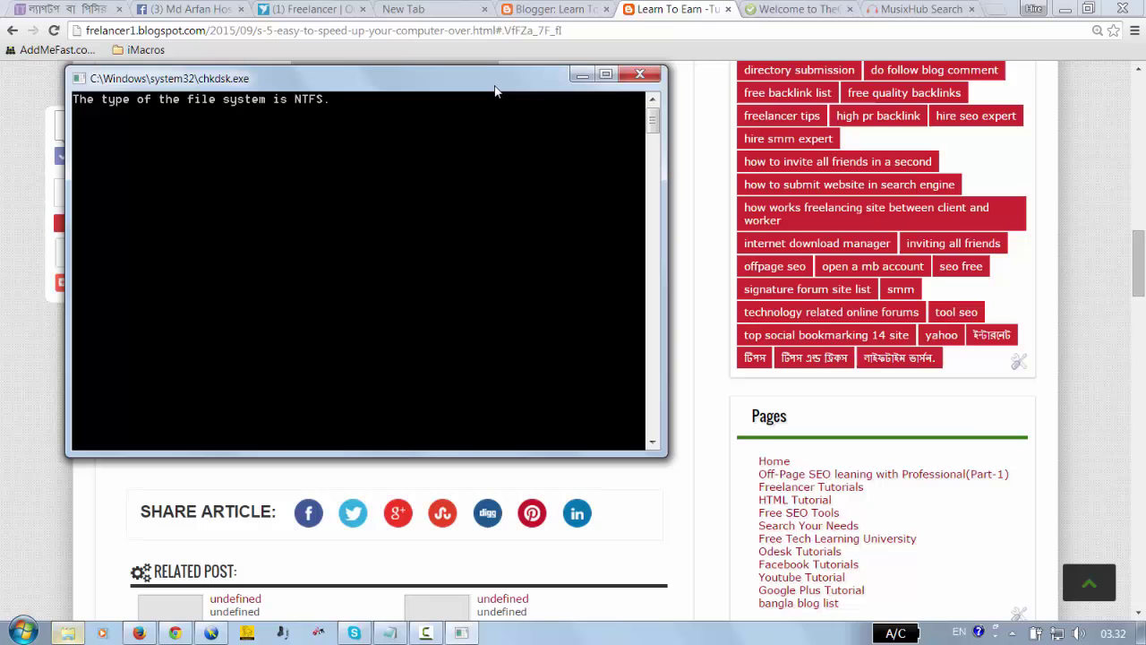
Step: Maximize the chkdsk console and let it verify files and indexes
left_click(461, 634)
left_click(687, 220)
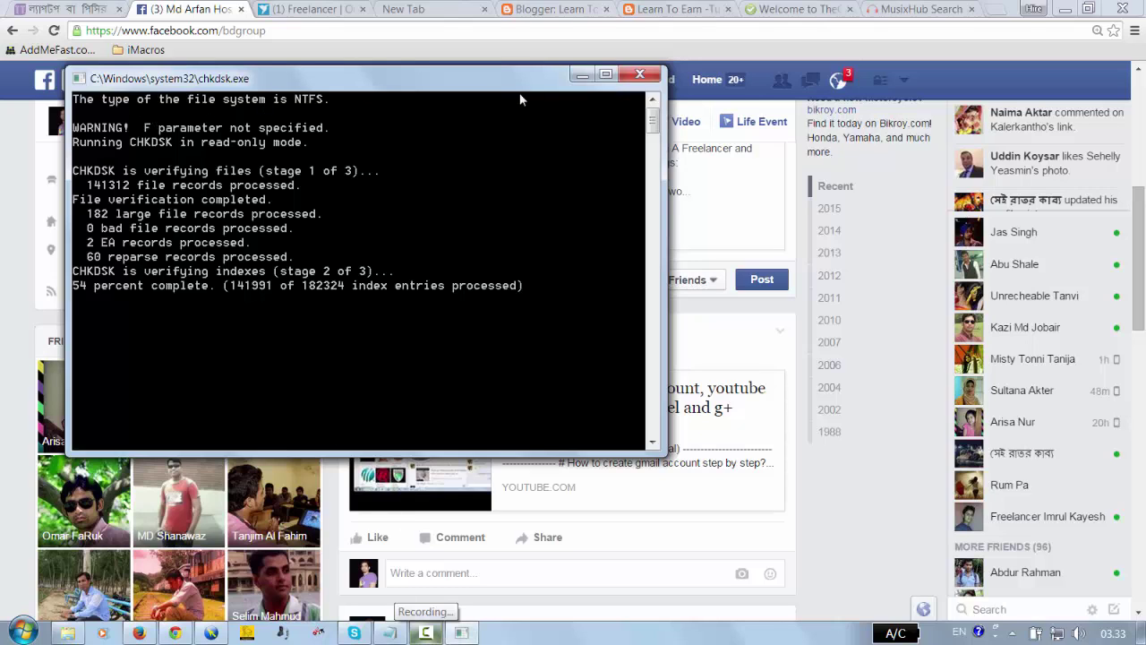
left_click(605, 74)
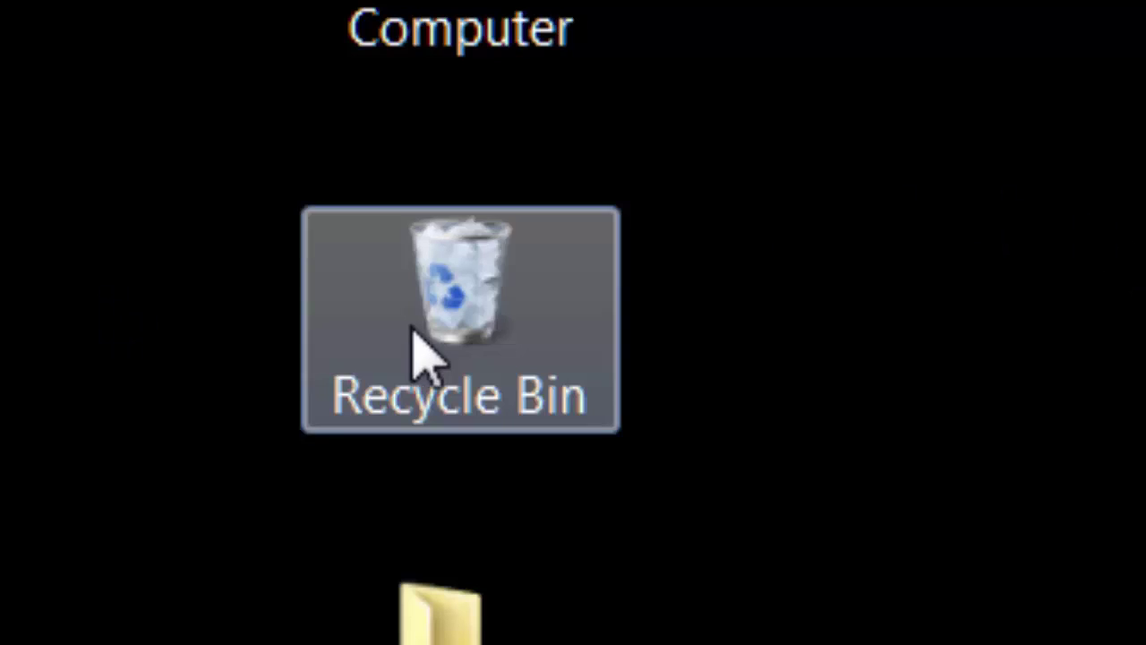
Step: Choose Empty Recycle Bin from the desktop Recycle Bin's context menu
left_click(410, 345)
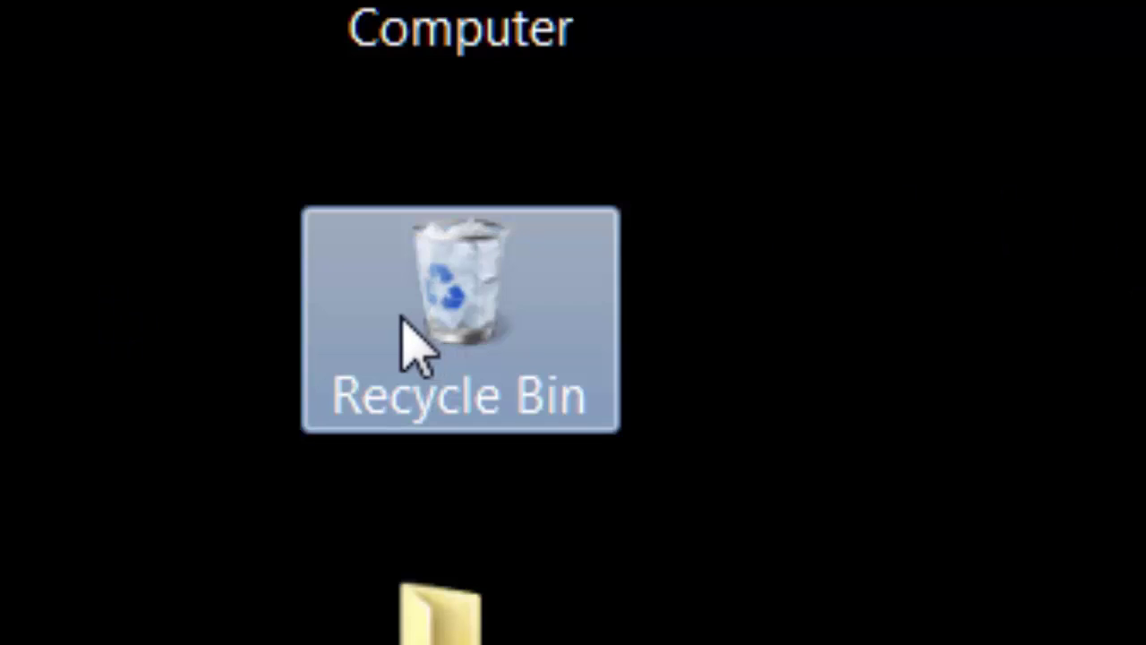
right_click(403, 319)
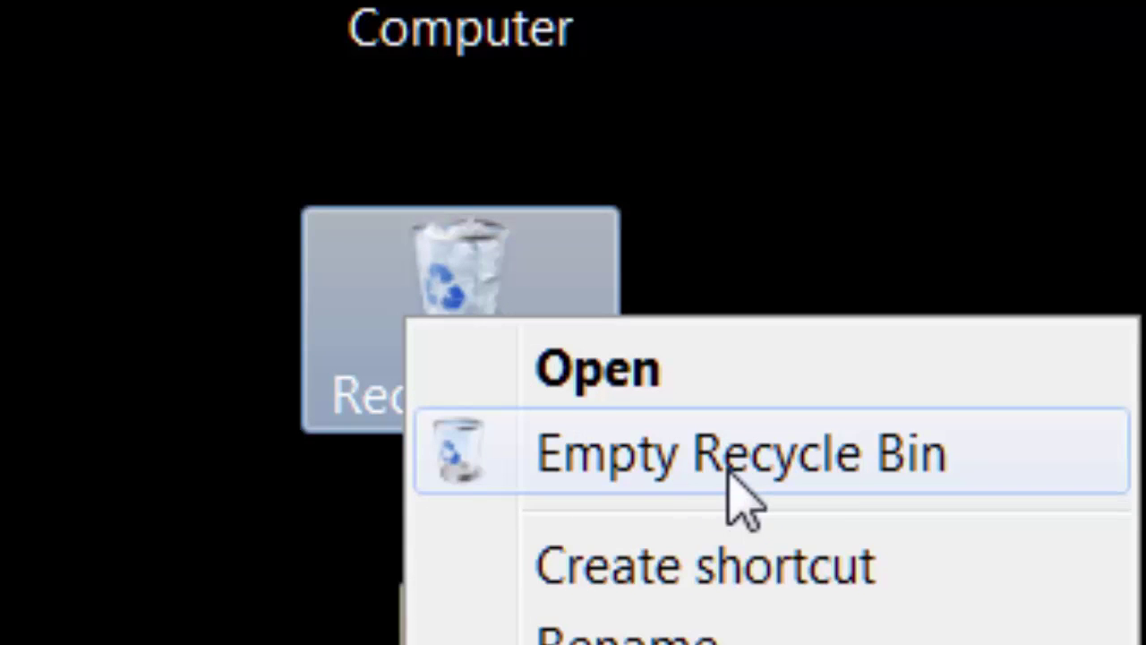
left_click(727, 472)
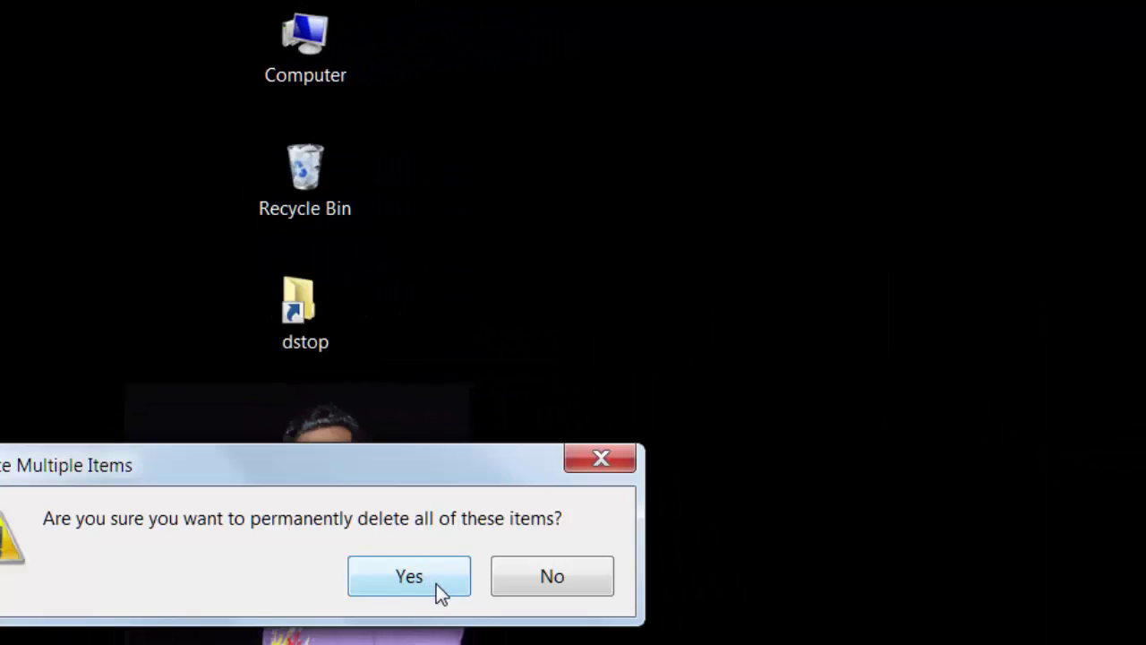